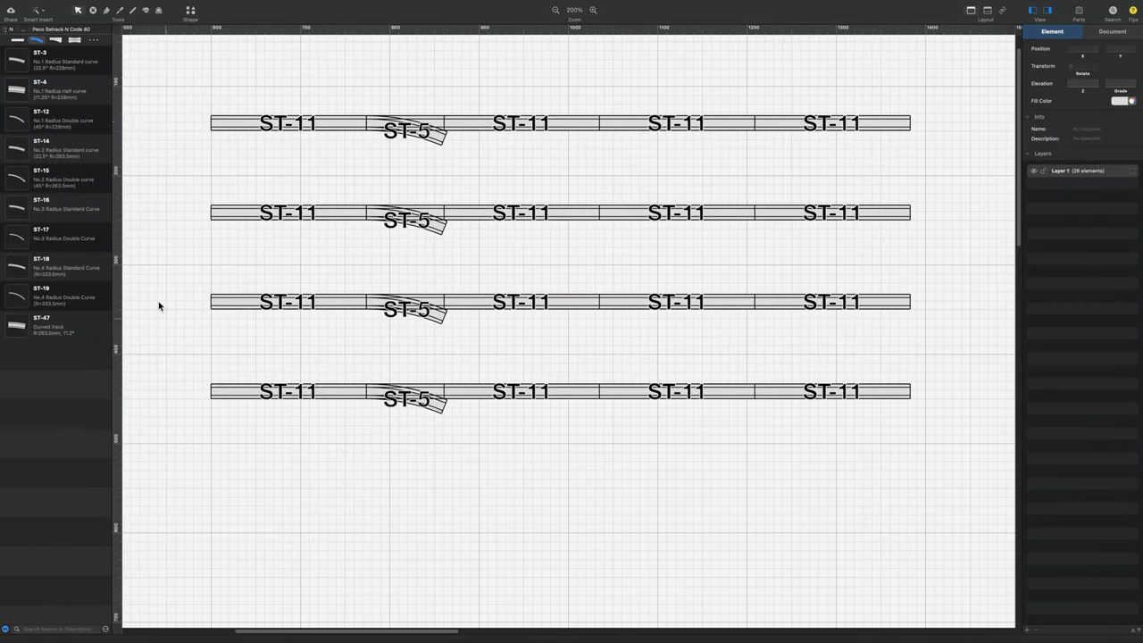
# Step: Place the ST-3 curve after the top-row ST-5, followed by two ST-11 straights
pyautogui.click(67, 64)
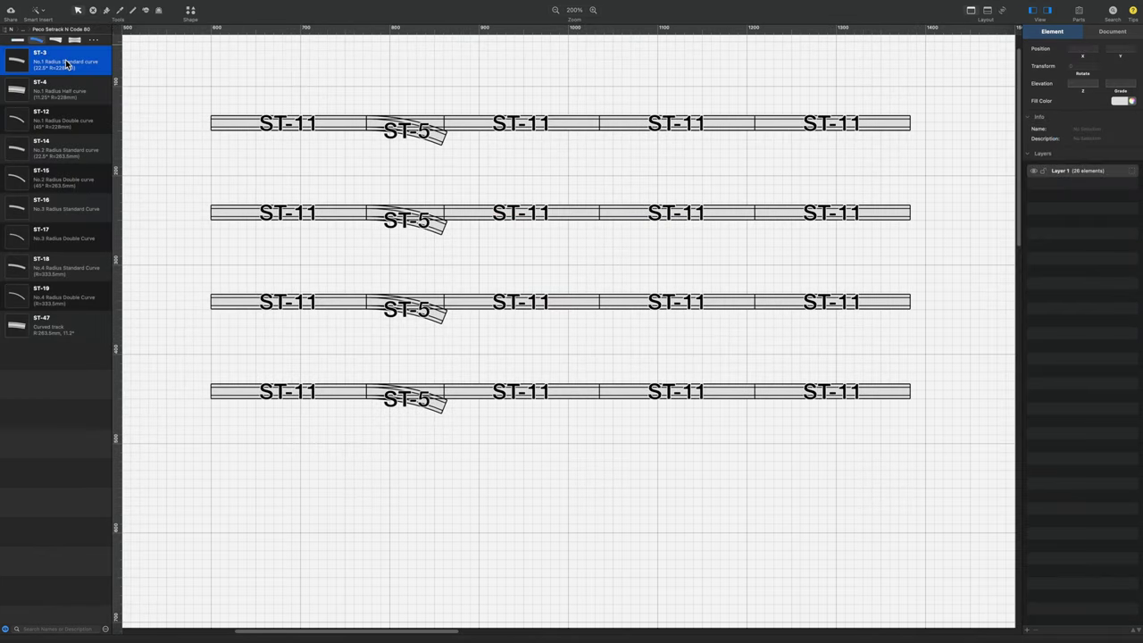
pyautogui.moveTo(67, 65); pyautogui.dragTo(443, 148)
pyautogui.click(20, 42)
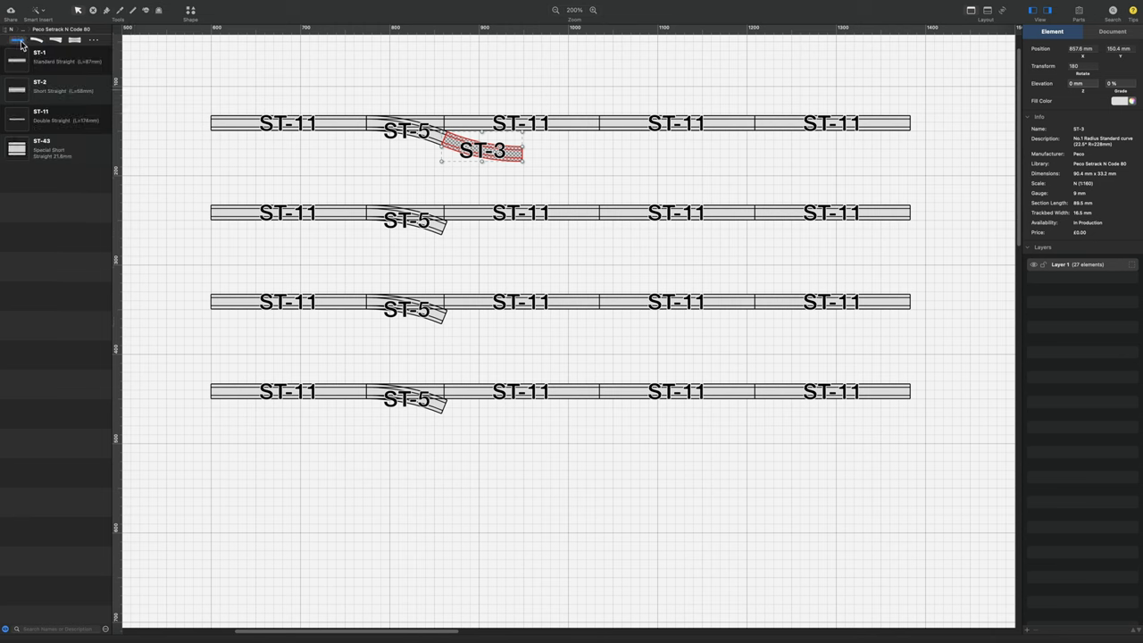
pyautogui.doubleClick(53, 117)
pyautogui.doubleClick(53, 117)
# Step: Place the ST-14 curve after the second-row ST-5, followed by two ST-11 straights
pyautogui.click(36, 41)
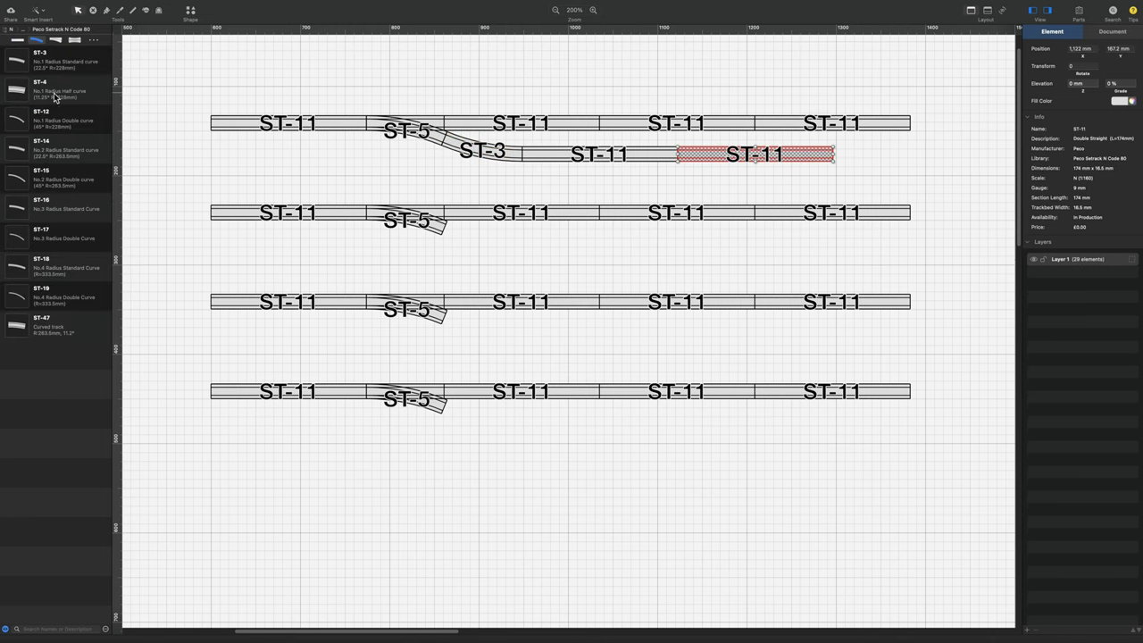
pyautogui.moveTo(66, 152); pyautogui.dragTo(447, 240)
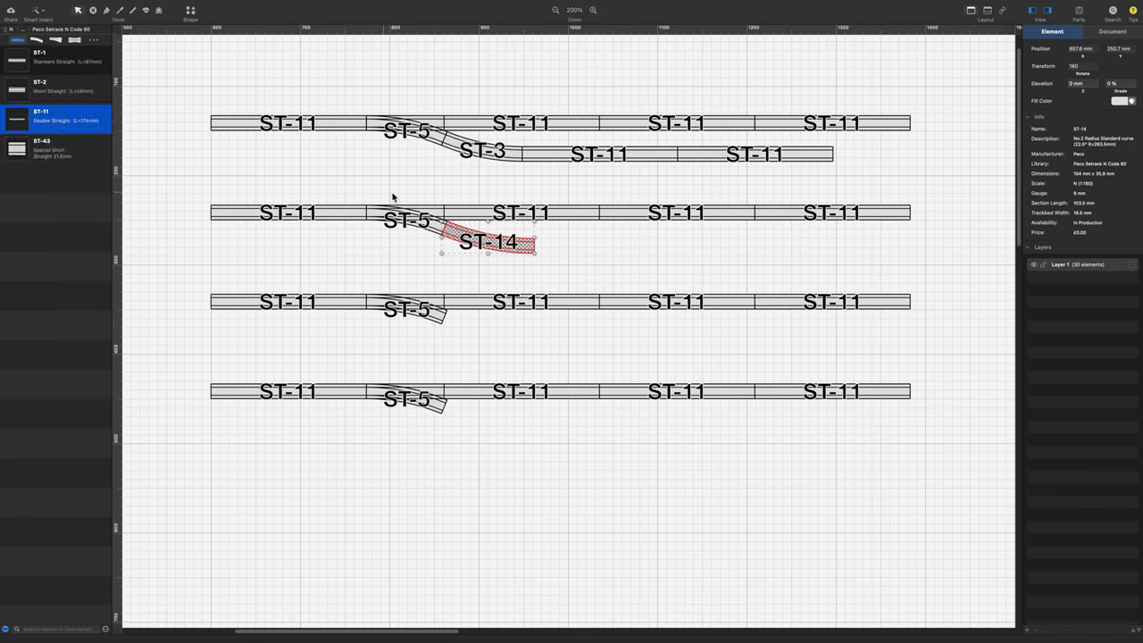
pyautogui.doubleClick(53, 117)
pyautogui.doubleClick(54, 117)
# Step: Append the ST-16 curve after the third-row ST-5, followed by two ST-11 straights
pyautogui.click(35, 41)
pyautogui.click(59, 211)
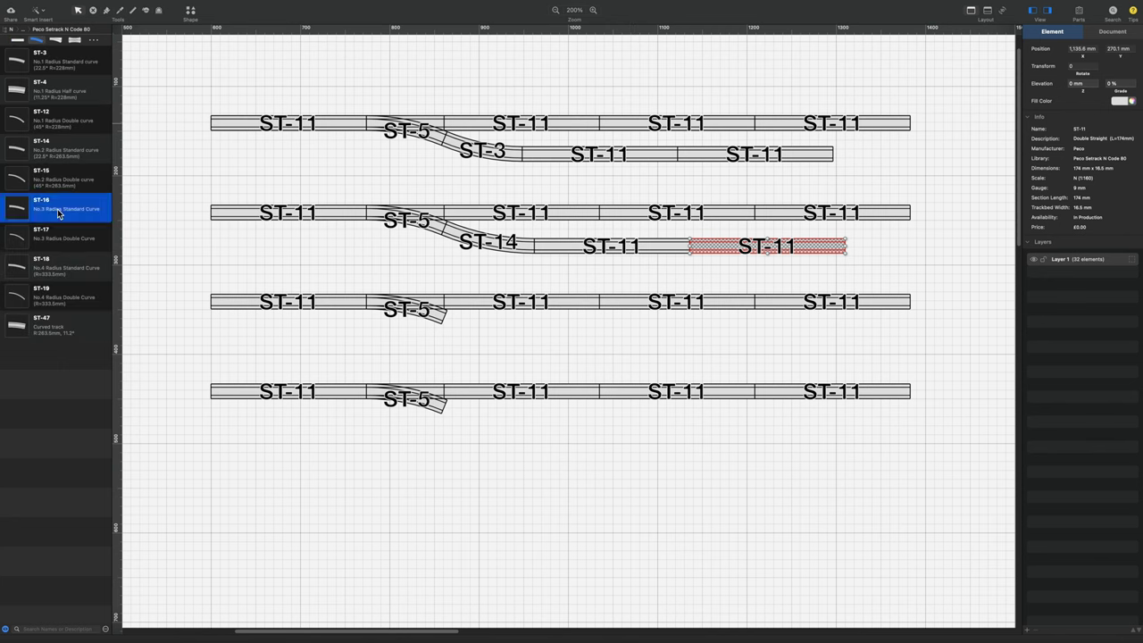
pyautogui.doubleClick(59, 211)
pyautogui.click(17, 40)
pyautogui.doubleClick(54, 117)
pyautogui.moveTo(54, 117); pyautogui.dragTo(703, 339)
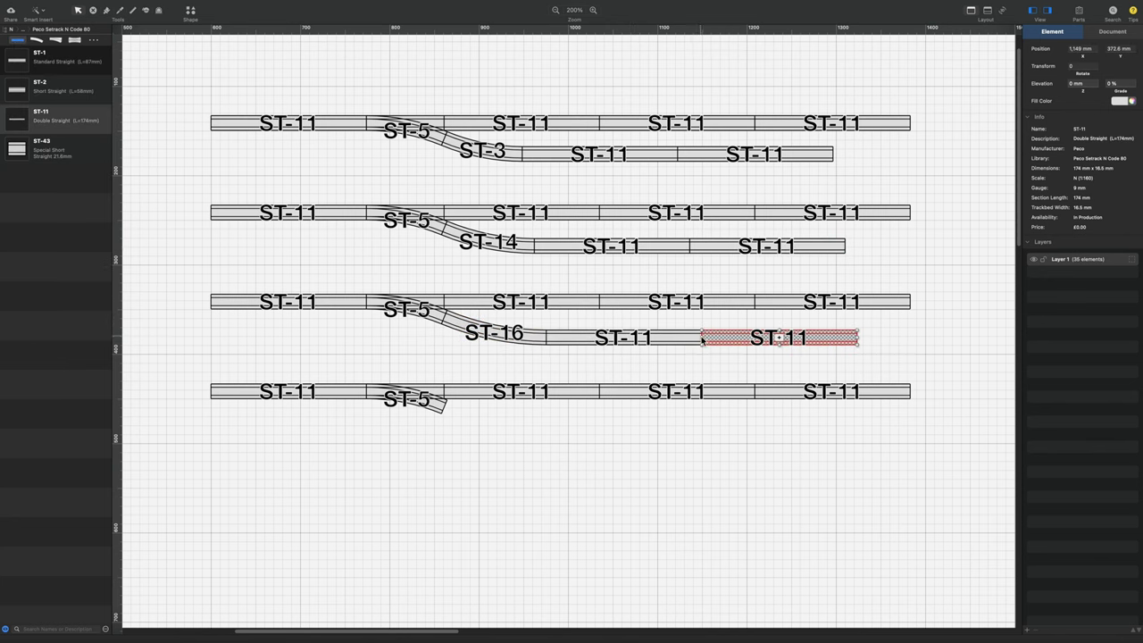
# Step: Append the ST-18 curve after the fourth-row ST-5, followed by two ST-11 straights
pyautogui.click(36, 41)
pyautogui.doubleClick(59, 268)
pyautogui.click(18, 42)
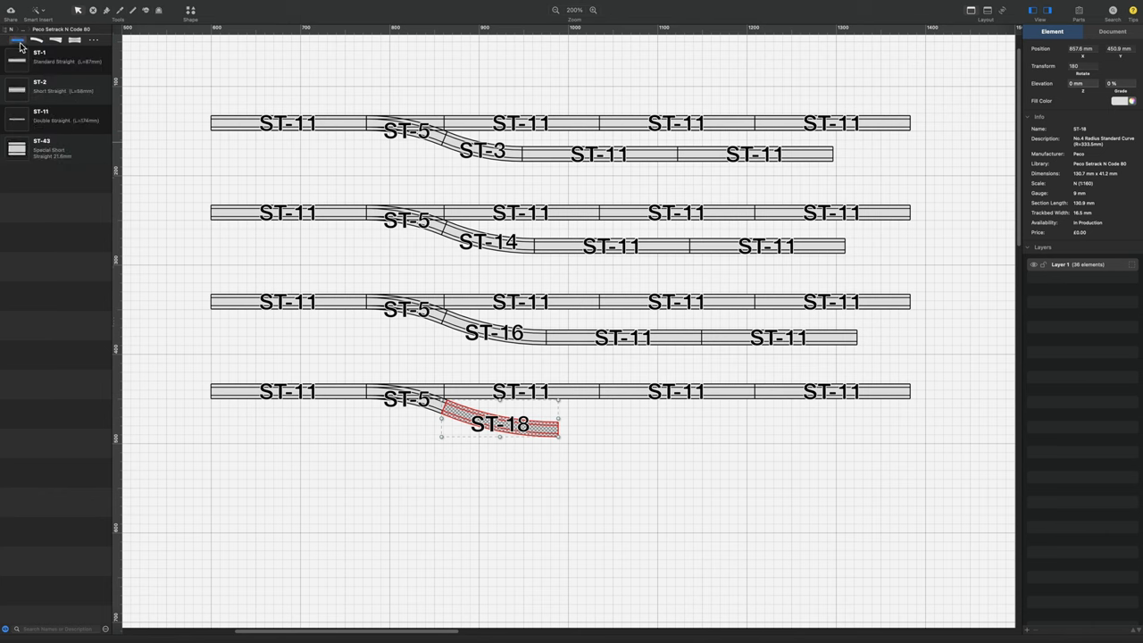
pyautogui.doubleClick(54, 117)
pyautogui.moveTo(54, 117); pyautogui.dragTo(659, 480)
# Step: Select the four curves ST-3, ST-14, ST-16 and ST-18 together
pyautogui.click(659, 479)
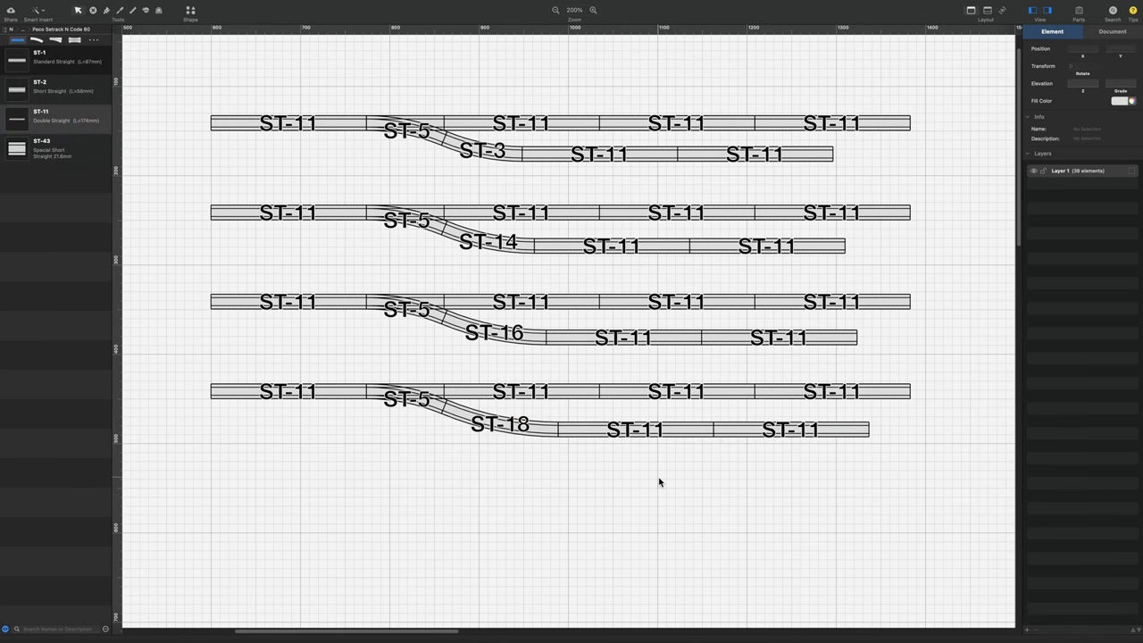
pyautogui.click(488, 159)
pyautogui.keyDown('shift'); pyautogui.click(482, 245); pyautogui.keyUp('shift')
pyautogui.keyDown('shift'); pyautogui.click(491, 333); pyautogui.keyUp('shift')
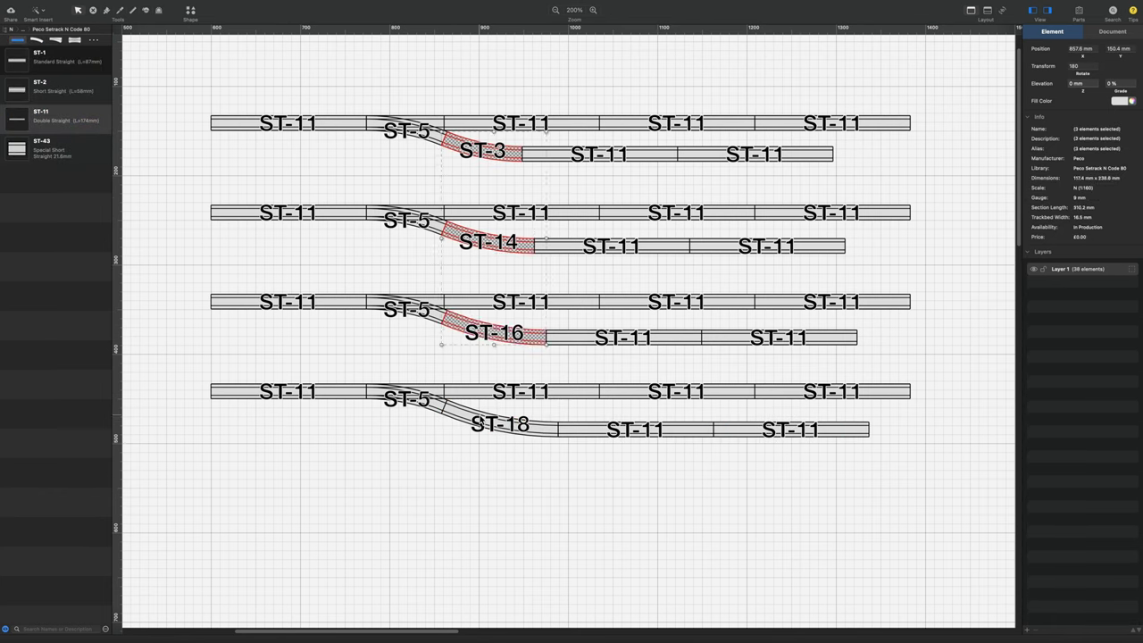
pyautogui.keyDown('shift'); pyautogui.click(497, 427); pyautogui.keyUp('shift')
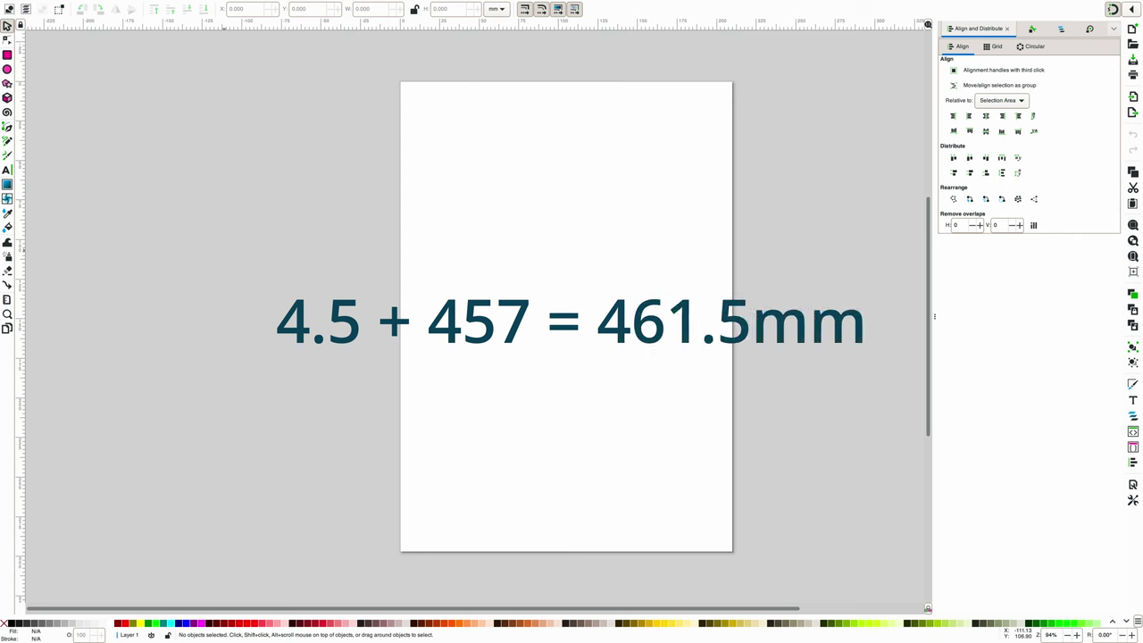
# Step: At 100% zoom, draw a red ellipse on the page
pyautogui.press('1')
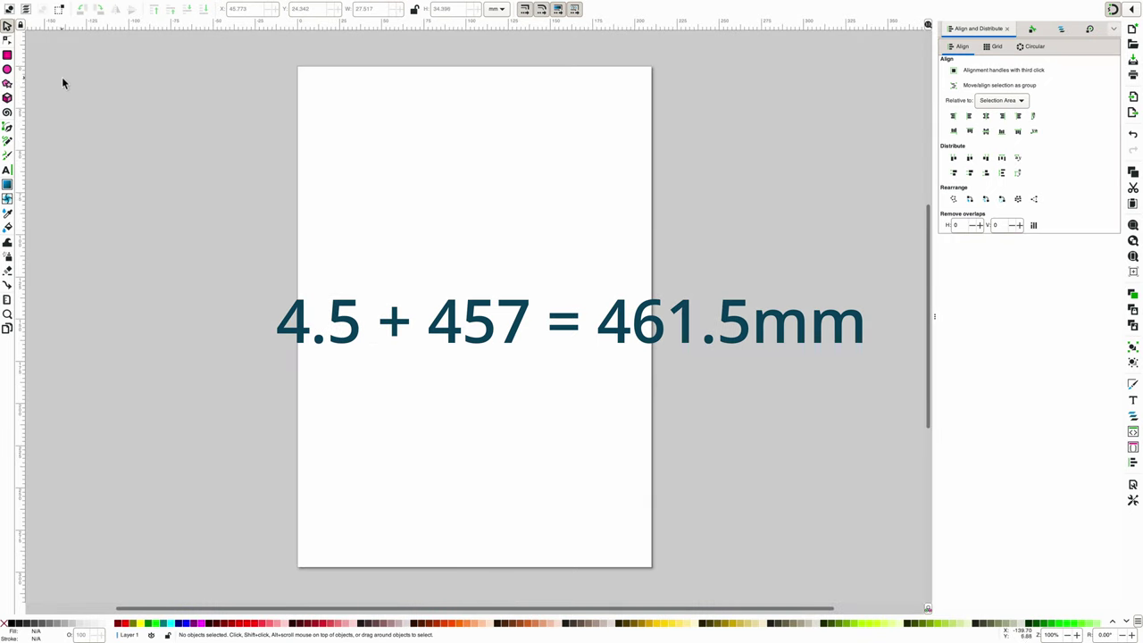
pyautogui.click(7, 68)
pyautogui.moveTo(450, 291); pyautogui.dragTo(527, 363)
# Step: Set the ellipse's radii to 461.5 mm and zoom to fit the whole circle
pyautogui.tripleClick(49, 12)
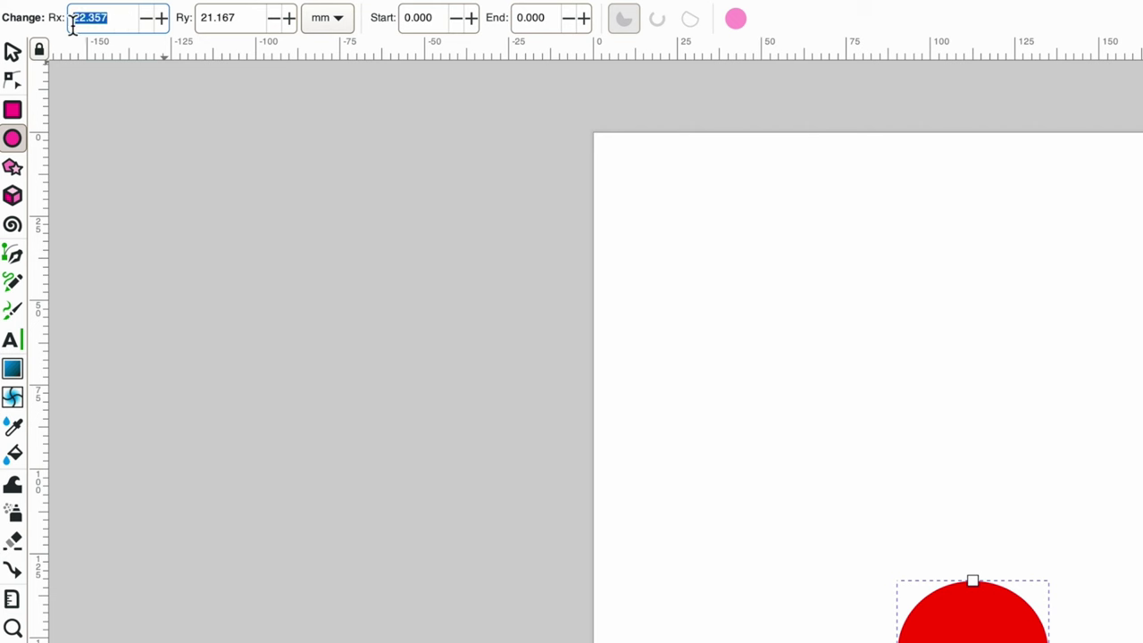
pyautogui.write('461.500')
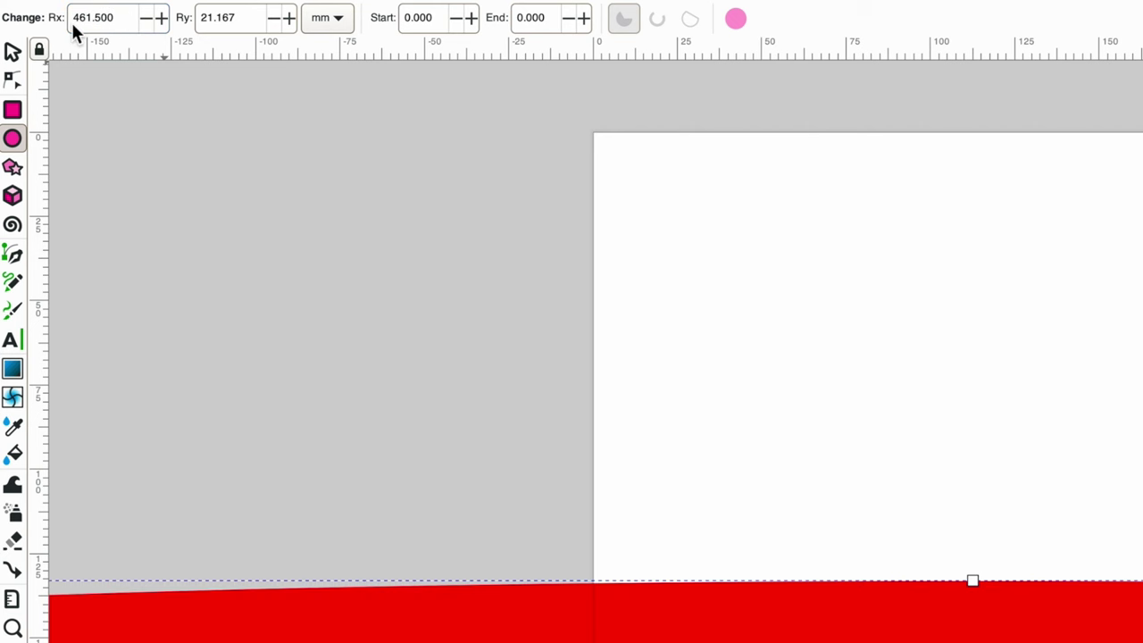
pyautogui.doubleClick(255, 23)
pyautogui.write('46')
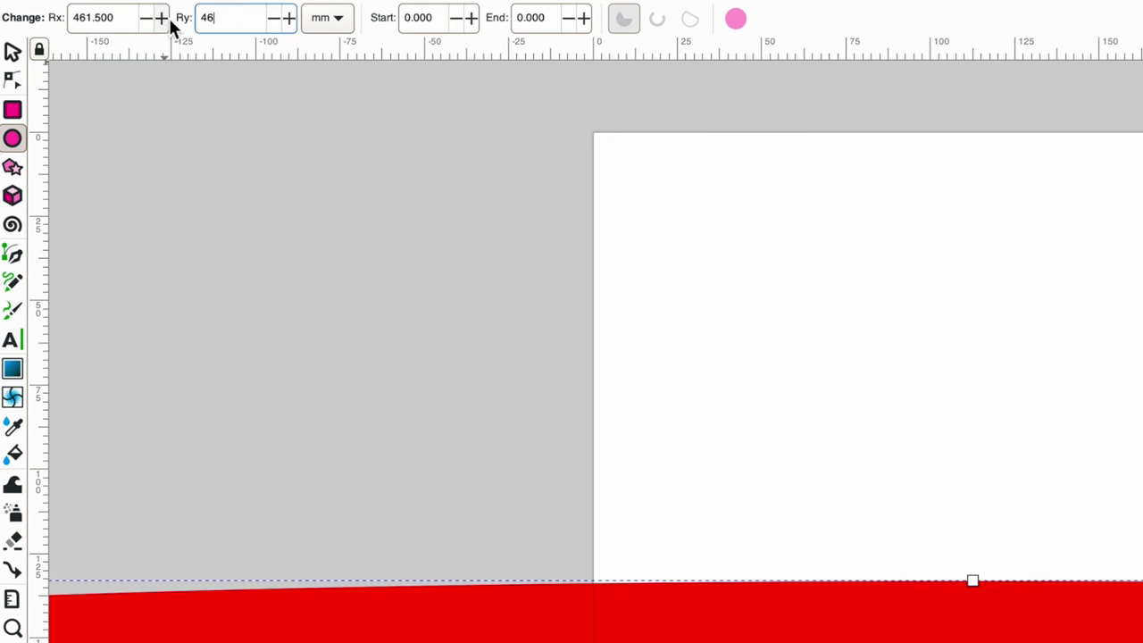
pyautogui.write('1.5')
pyautogui.press('Return')
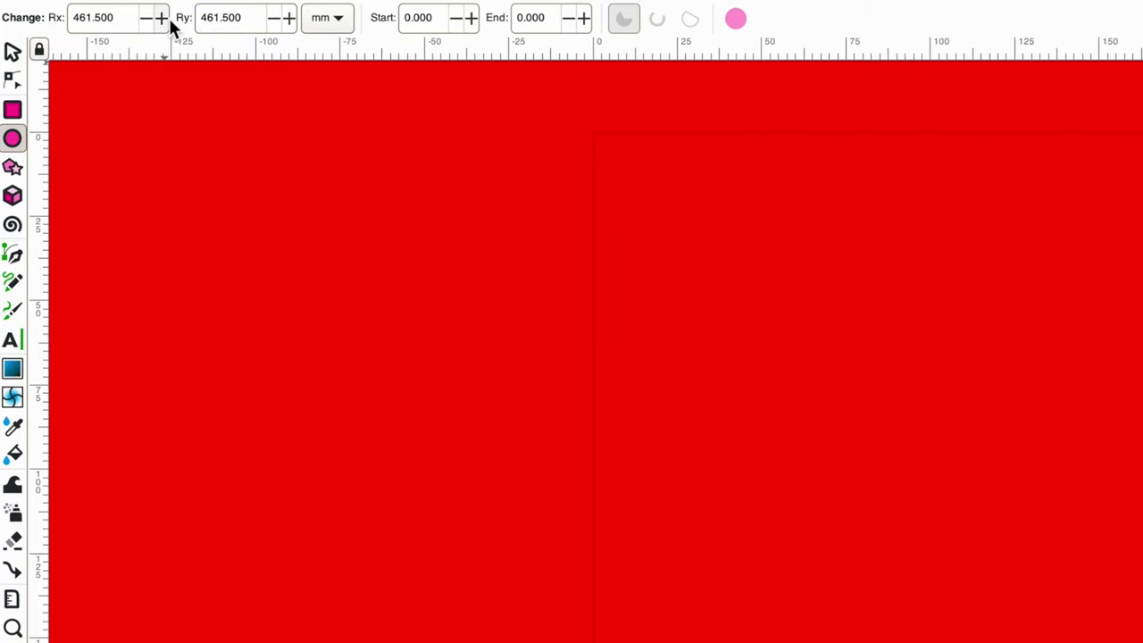
pyautogui.click(13, 628)
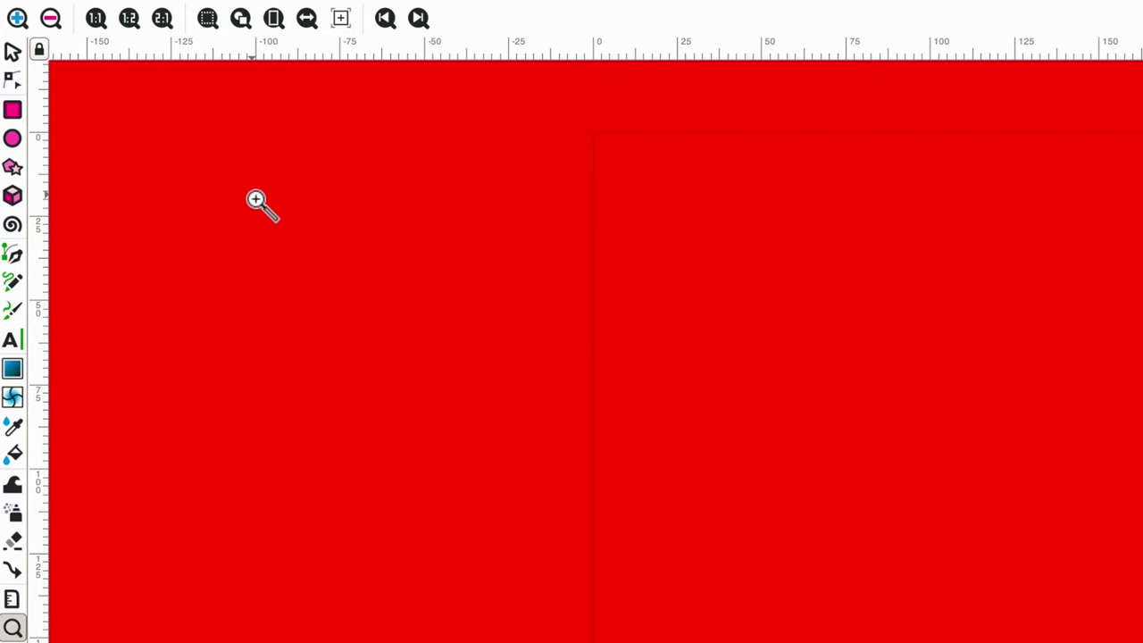
pyautogui.click(207, 17)
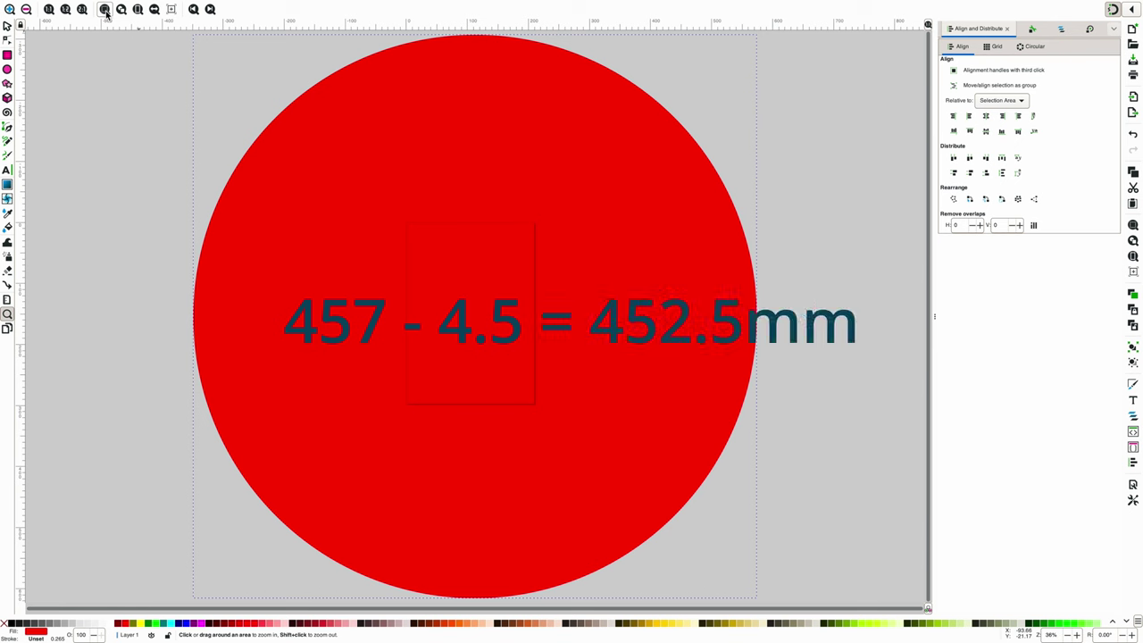
# Step: Draw a yellow circle with 452.5 mm radii and drag it toward the red circle's centre
pyautogui.press('s')
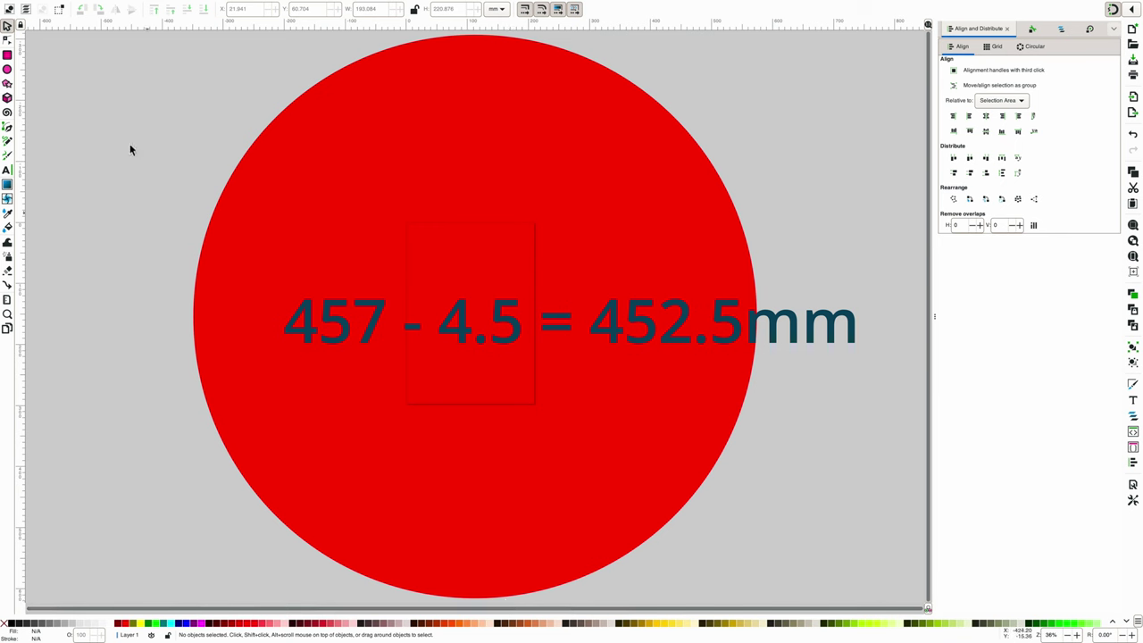
pyautogui.click(7, 68)
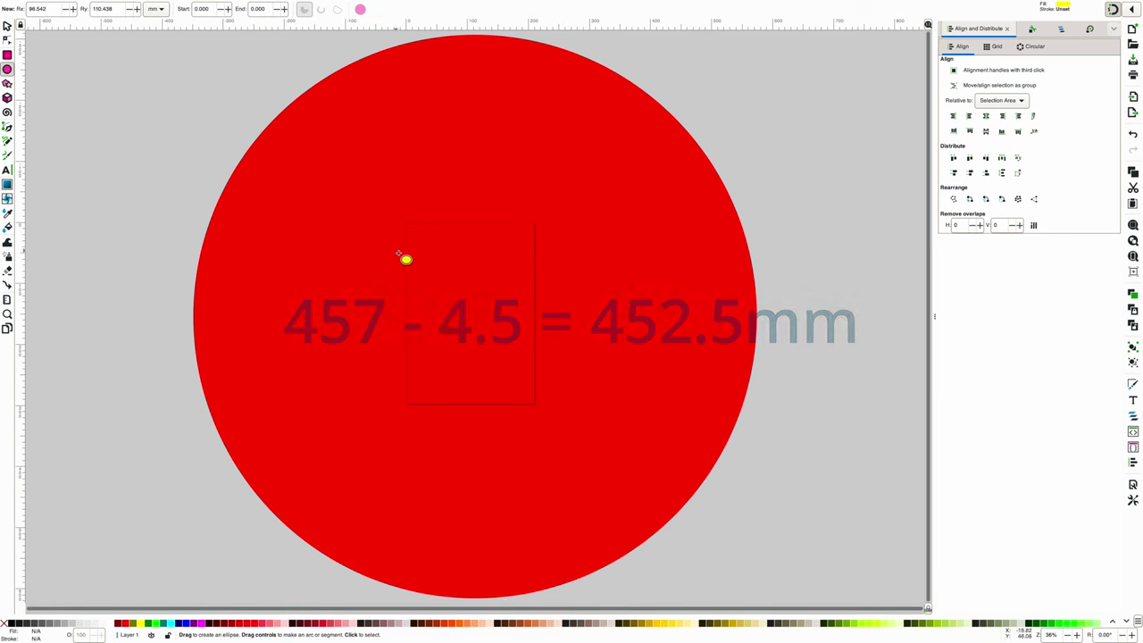
pyautogui.moveTo(416, 257); pyautogui.dragTo(497, 335)
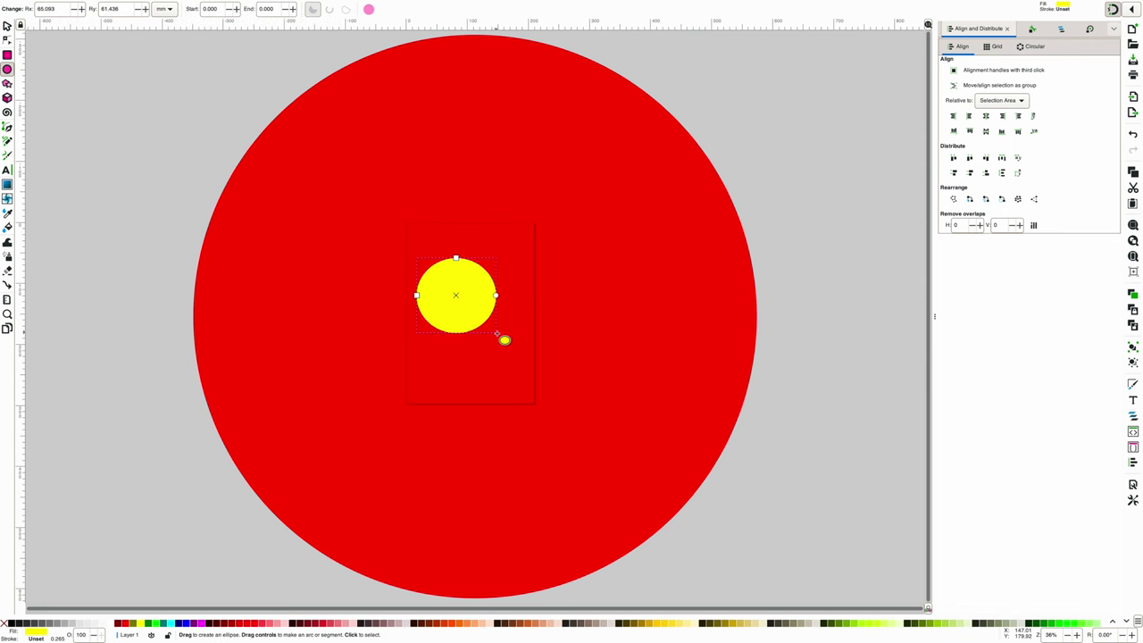
pyautogui.doubleClick(65, 11)
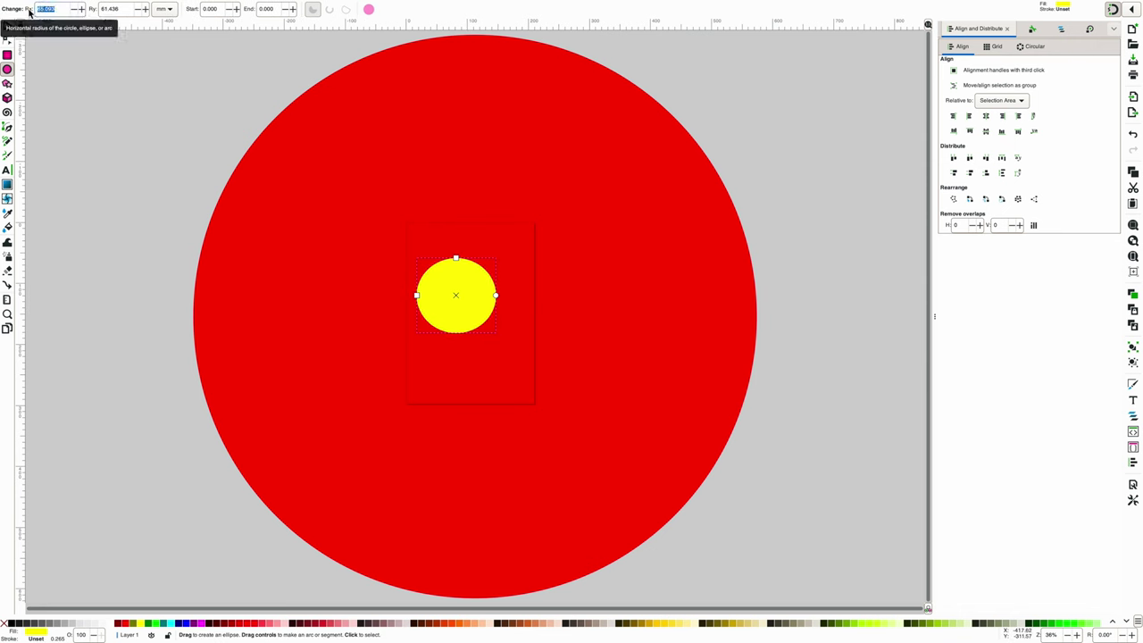
pyautogui.write('45')
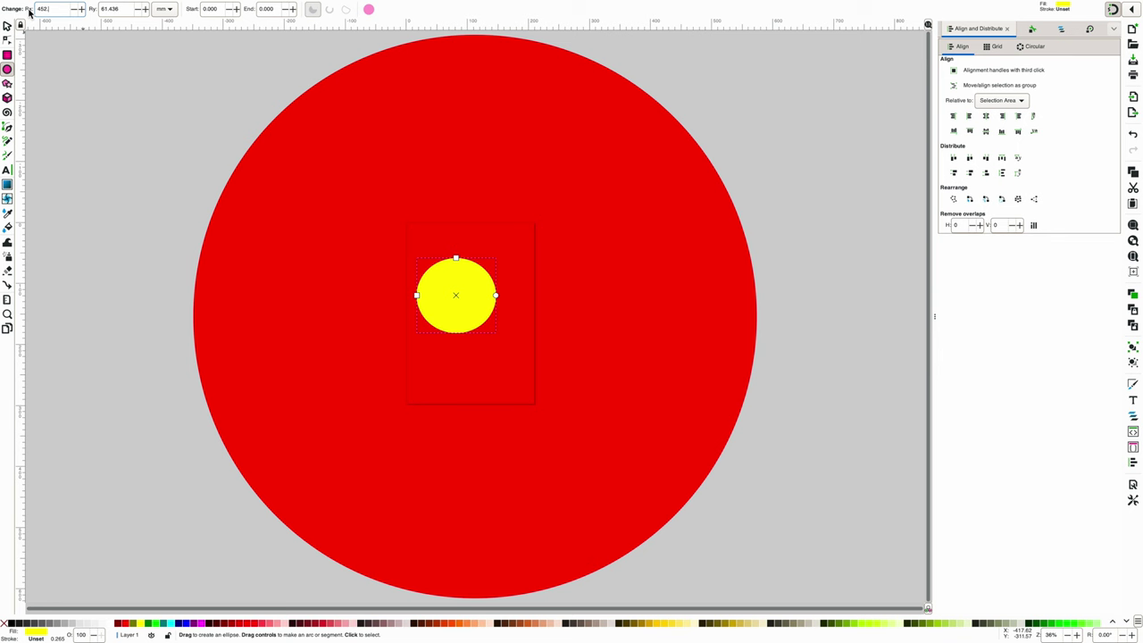
pyautogui.write('2.5')
pyautogui.press('Tab')
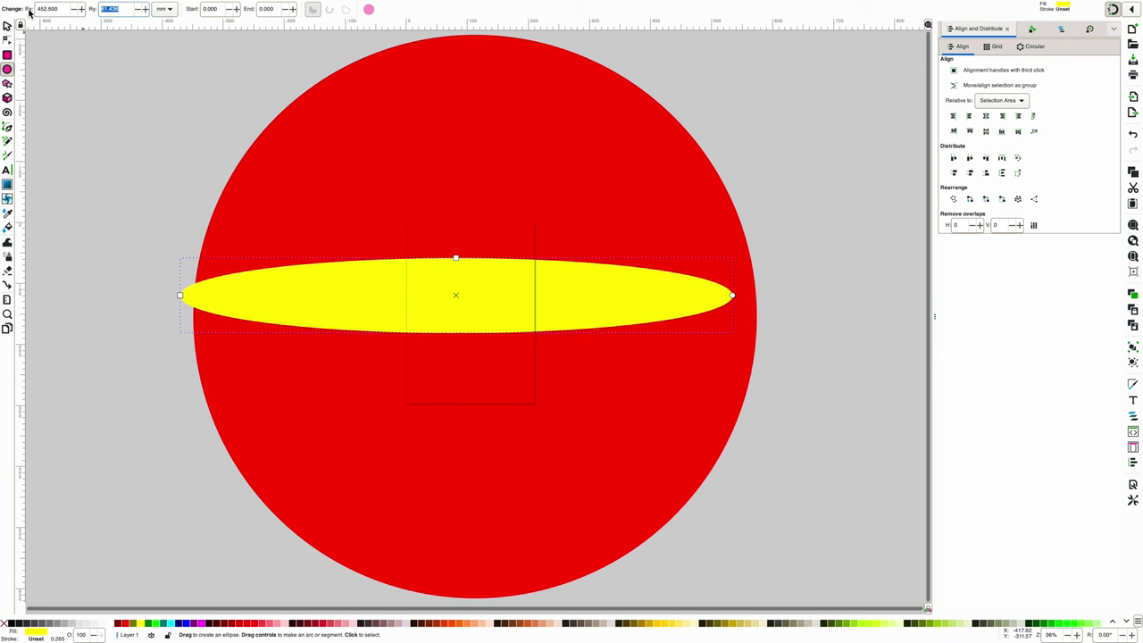
pyautogui.write('452.5')
pyautogui.press('Return')
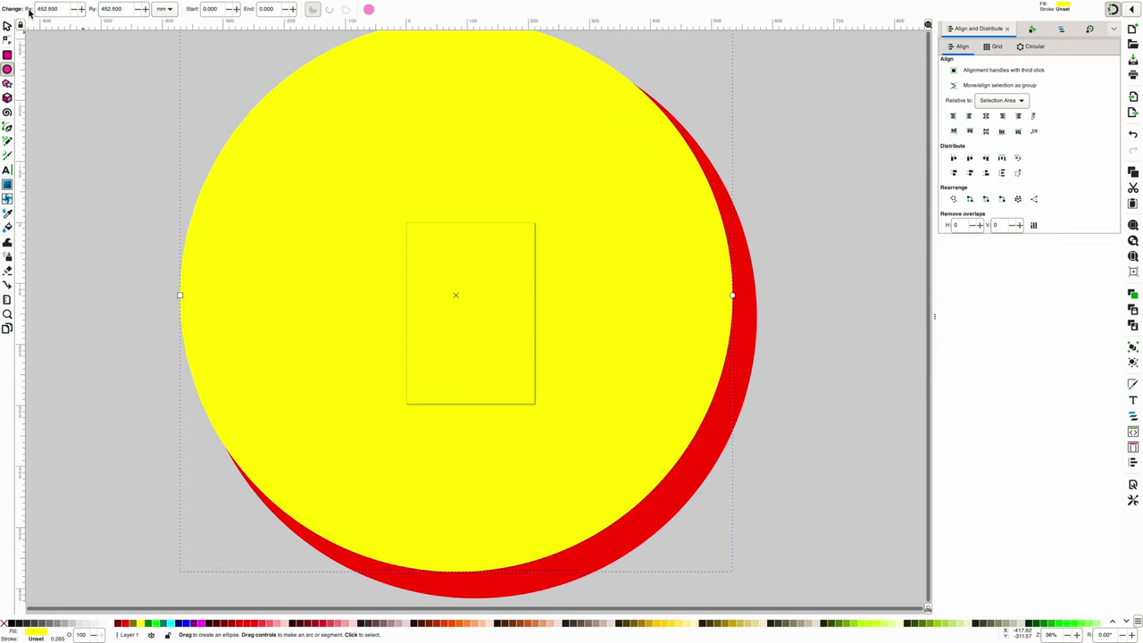
pyautogui.click(7, 25)
pyautogui.moveTo(426, 191); pyautogui.dragTo(438, 215)
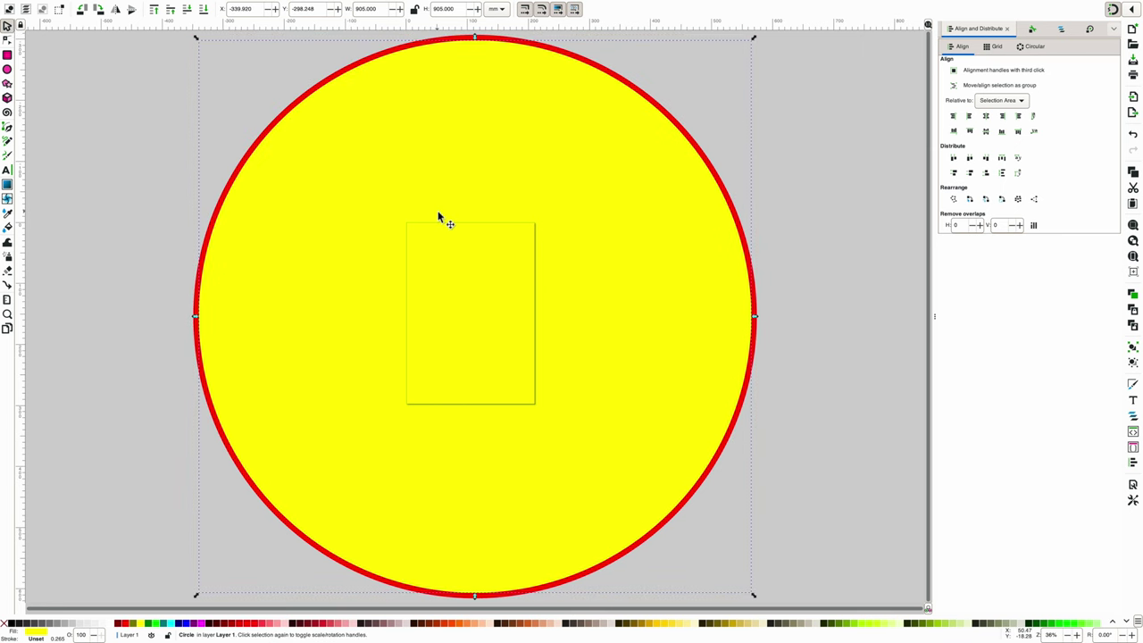
# Step: Cut the yellow circle into a wedge from 270° to 280°
pyautogui.press('e')
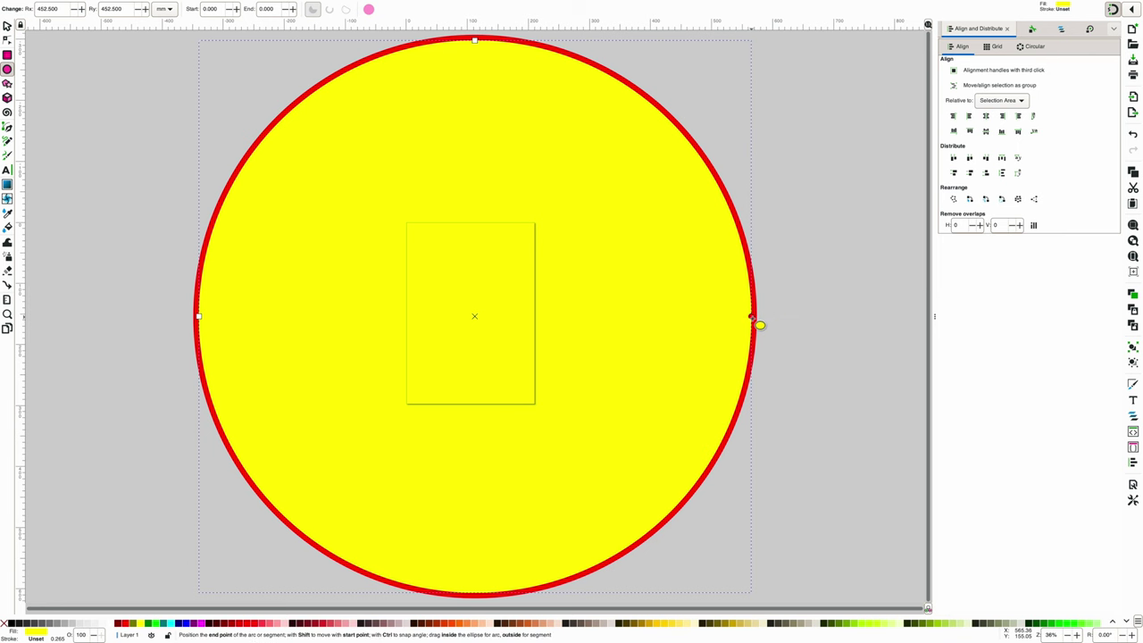
pyautogui.tripleClick(207, 9)
pyautogui.write('270')
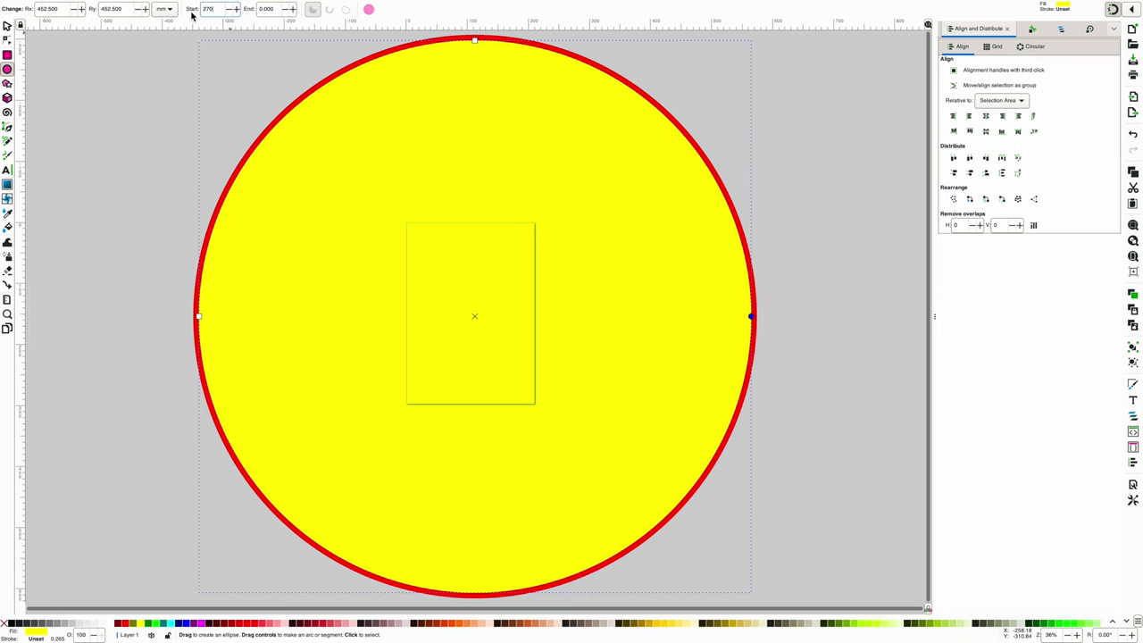
pyautogui.press('Tab')
pyautogui.write('280')
pyautogui.press('Return')
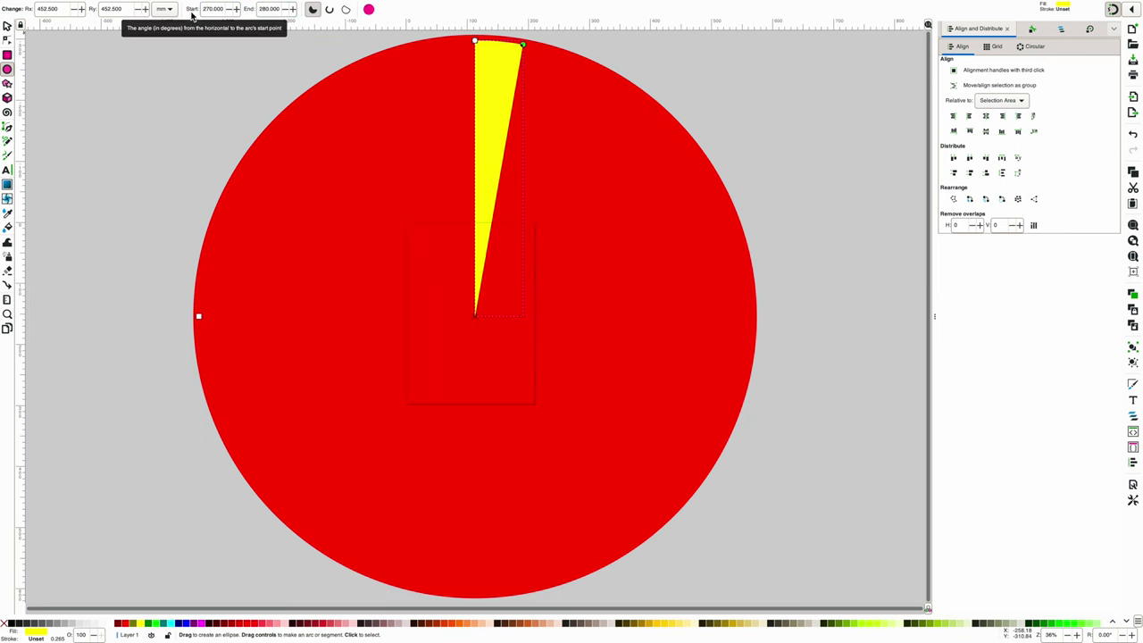
# Step: Give the red circle the same 270° start and 280° end angles
pyautogui.click(329, 109)
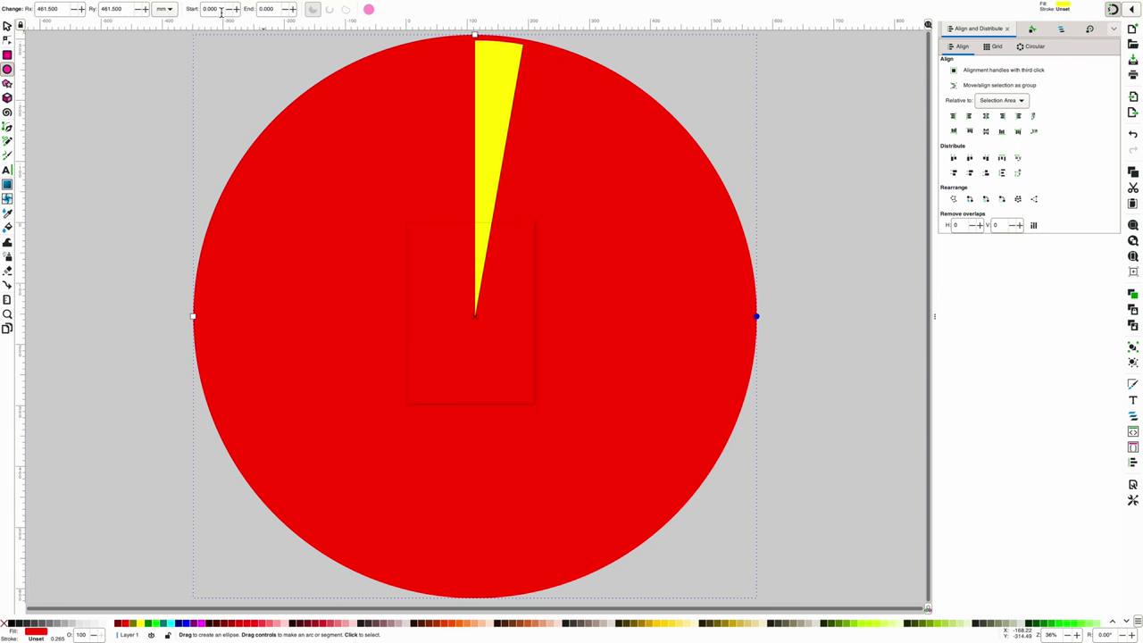
pyautogui.tripleClick(222, 12)
pyautogui.write('270')
pyautogui.press('Tab')
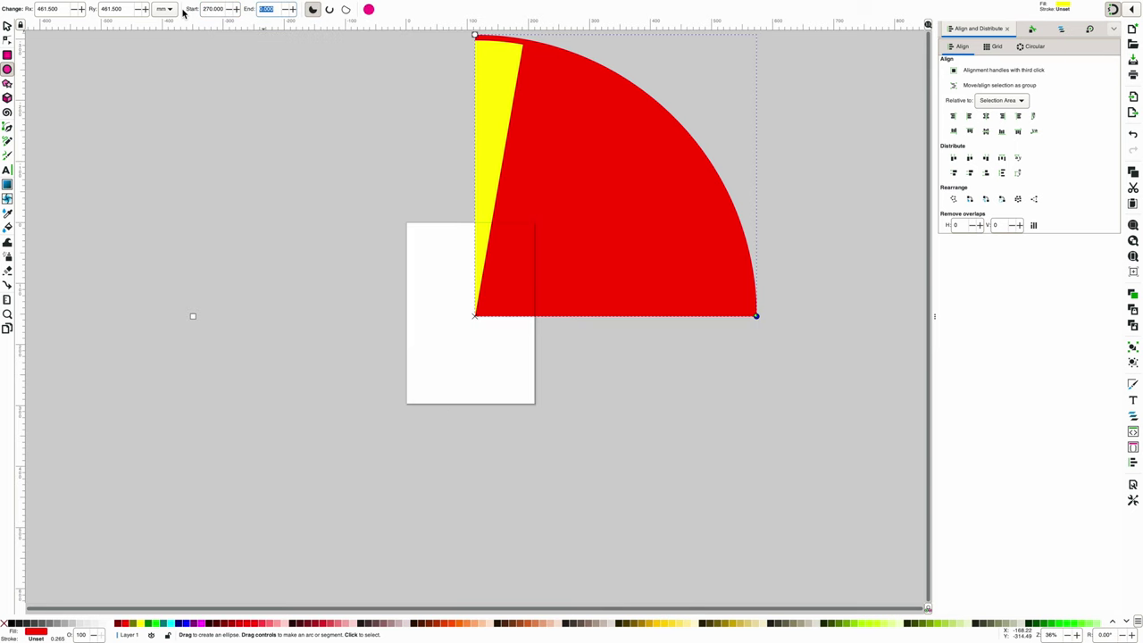
pyautogui.write('280')
pyautogui.press('Return')
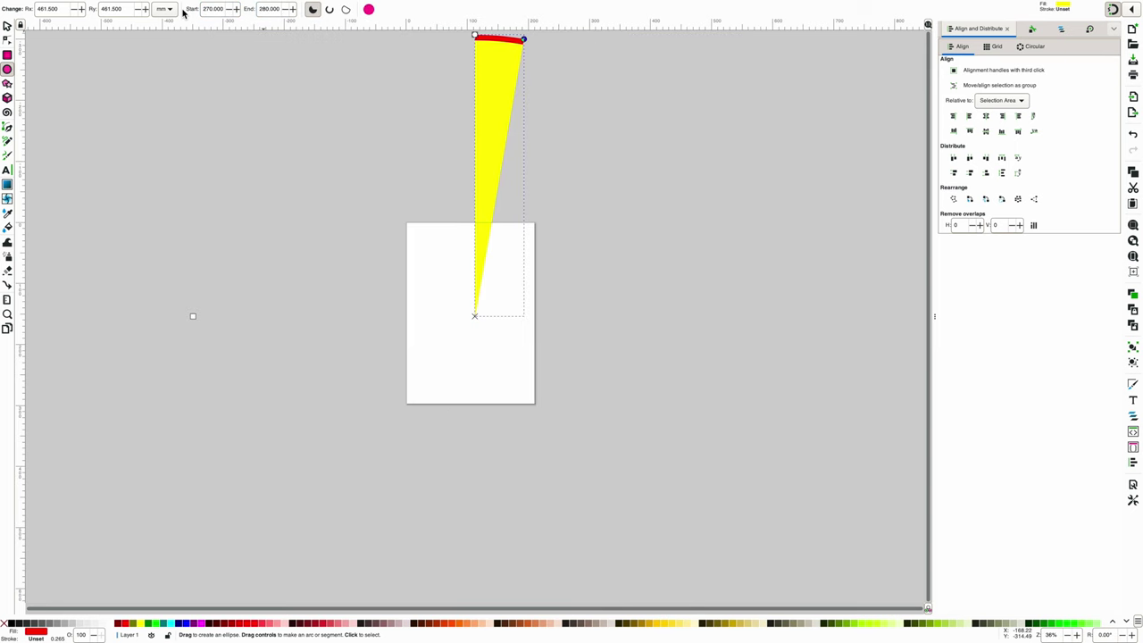
# Step: Subtract the yellow wedge from the red arc with Path > Difference
pyautogui.click(7, 315)
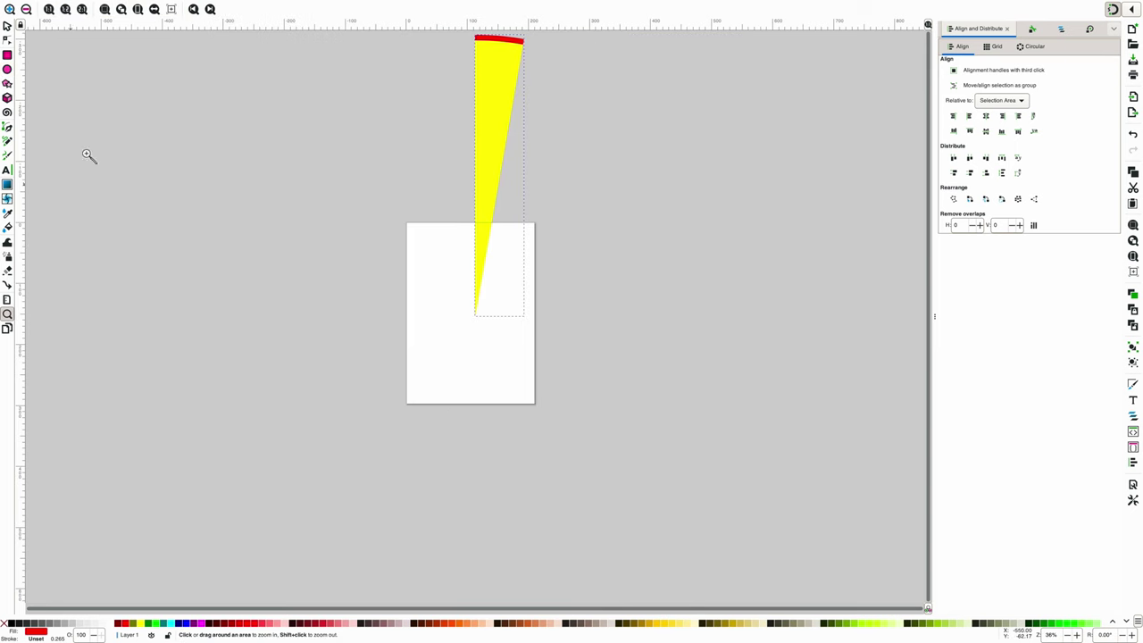
pyautogui.click(121, 9)
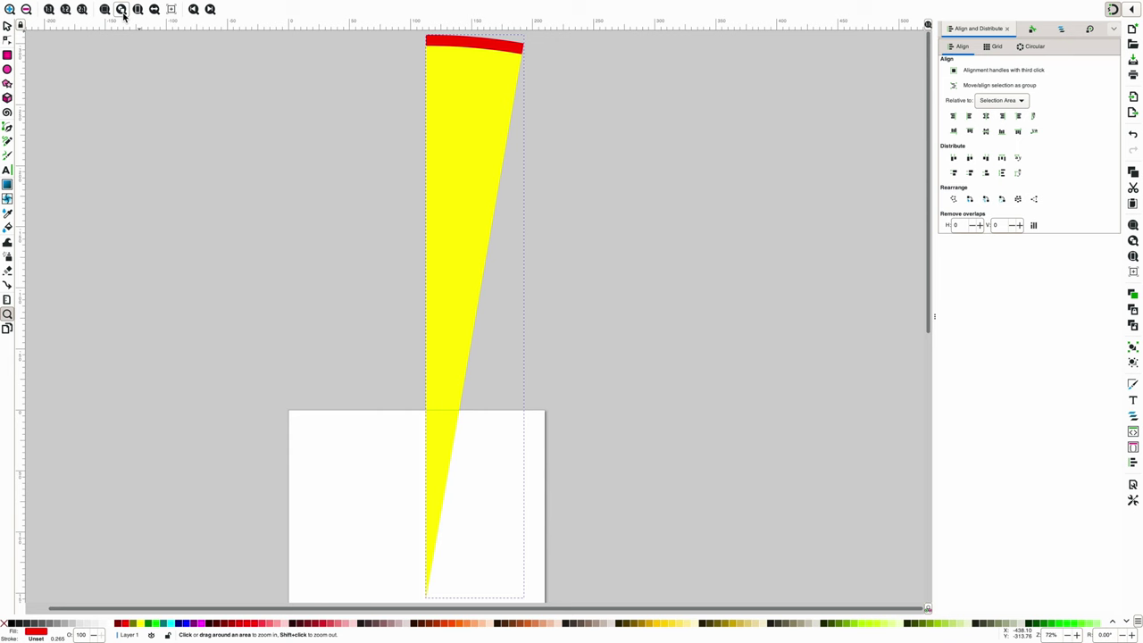
pyautogui.click(7, 26)
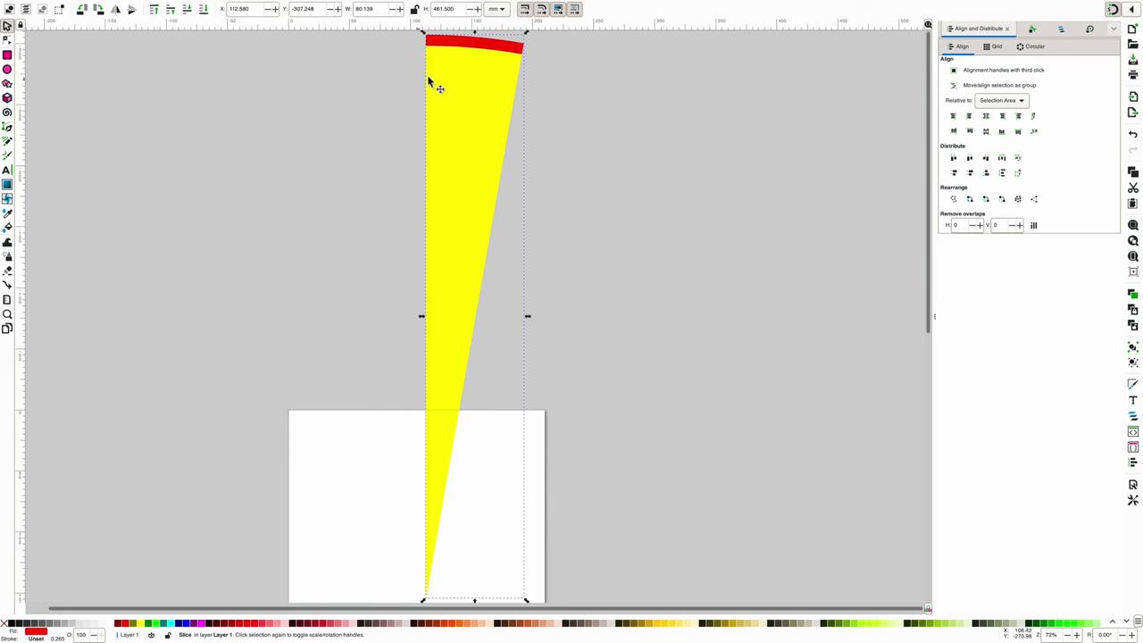
pyautogui.click(465, 45)
pyautogui.keyDown('shift'); pyautogui.click(462, 76); pyautogui.keyUp('shift')
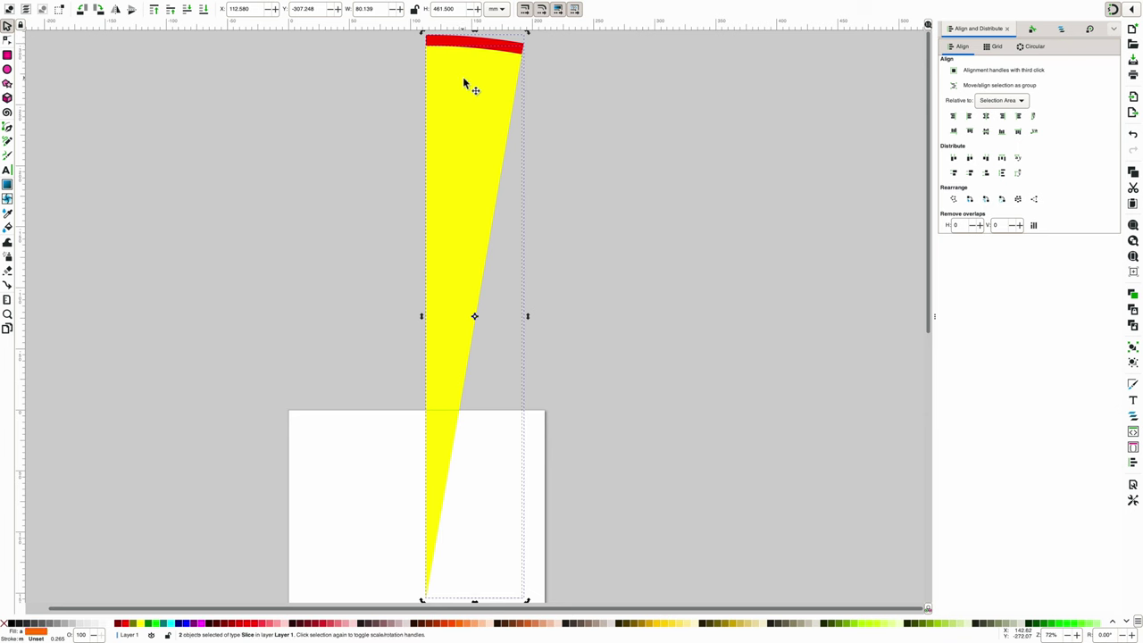
pyautogui.click(177, 4)
pyautogui.click(179, 63)
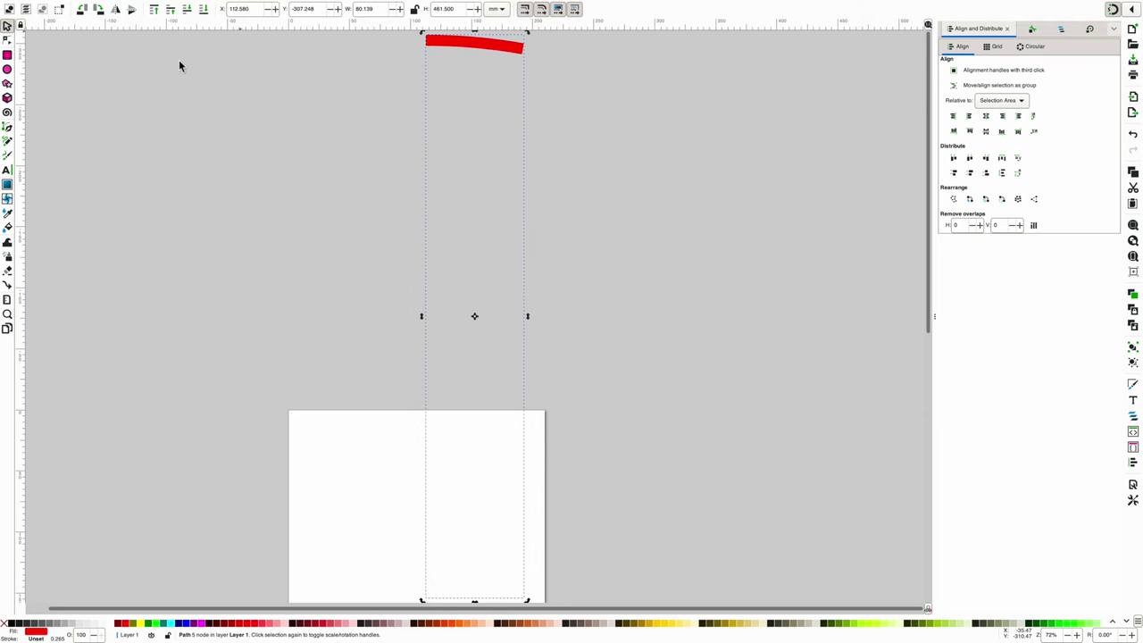
# Step: Move the resulting curved strip onto the page near the top and fit the page in view
pyautogui.moveTo(473, 44); pyautogui.dragTo(429, 455)
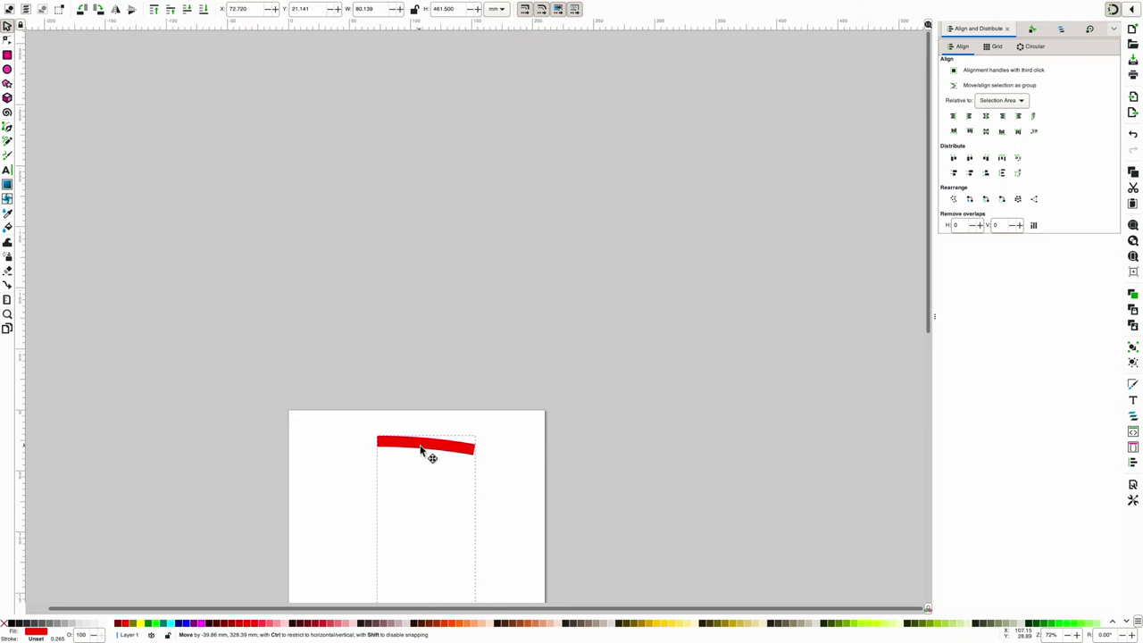
pyautogui.scroll(-3, 522, 415)
pyautogui.scroll(-3, 522, 414)
pyautogui.click(433, 150)
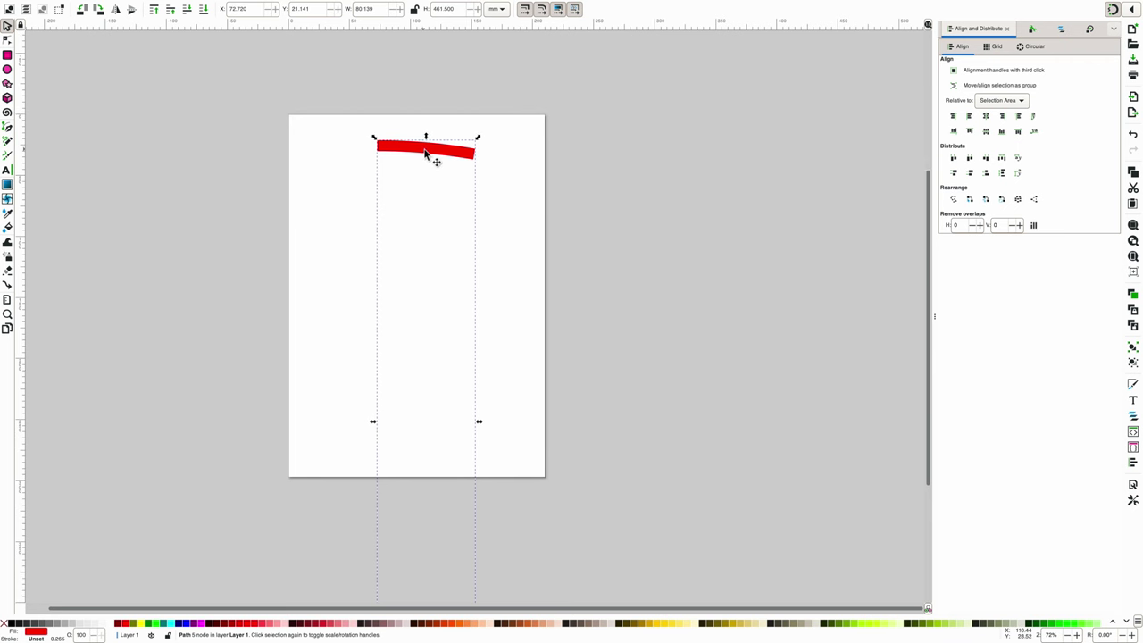
pyautogui.moveTo(416, 154); pyautogui.dragTo(414, 169)
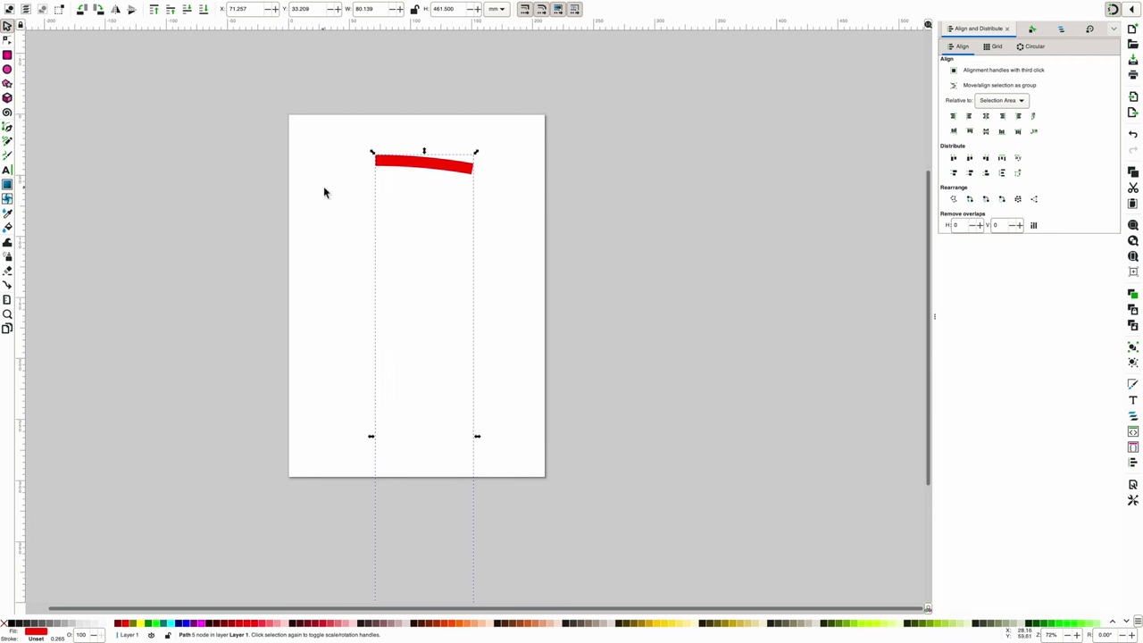
pyautogui.click(7, 314)
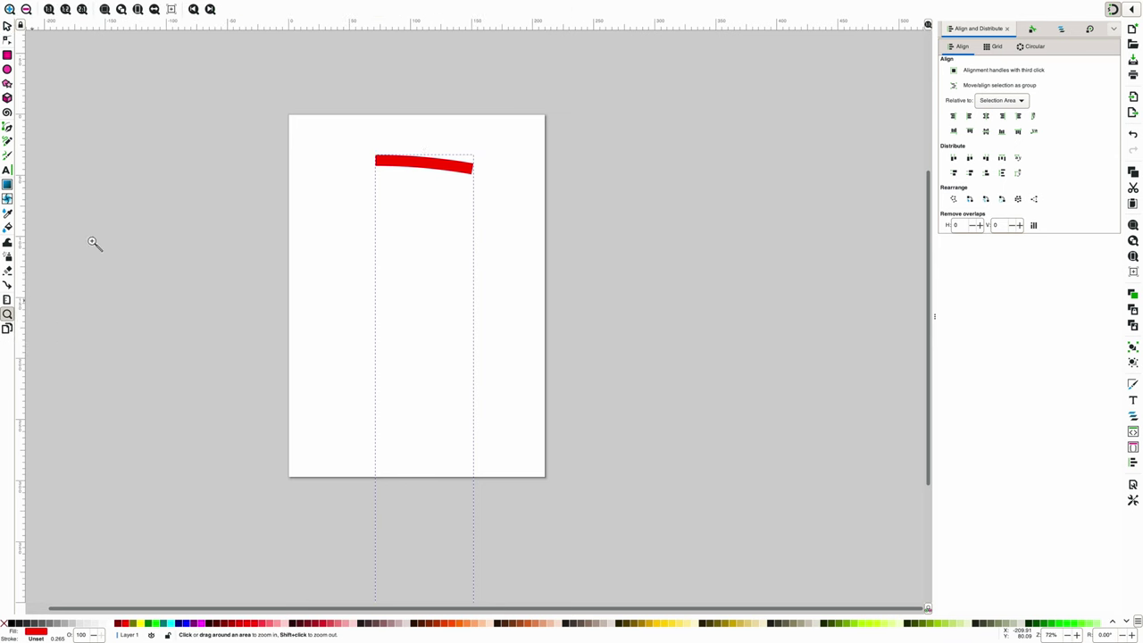
pyautogui.click(138, 9)
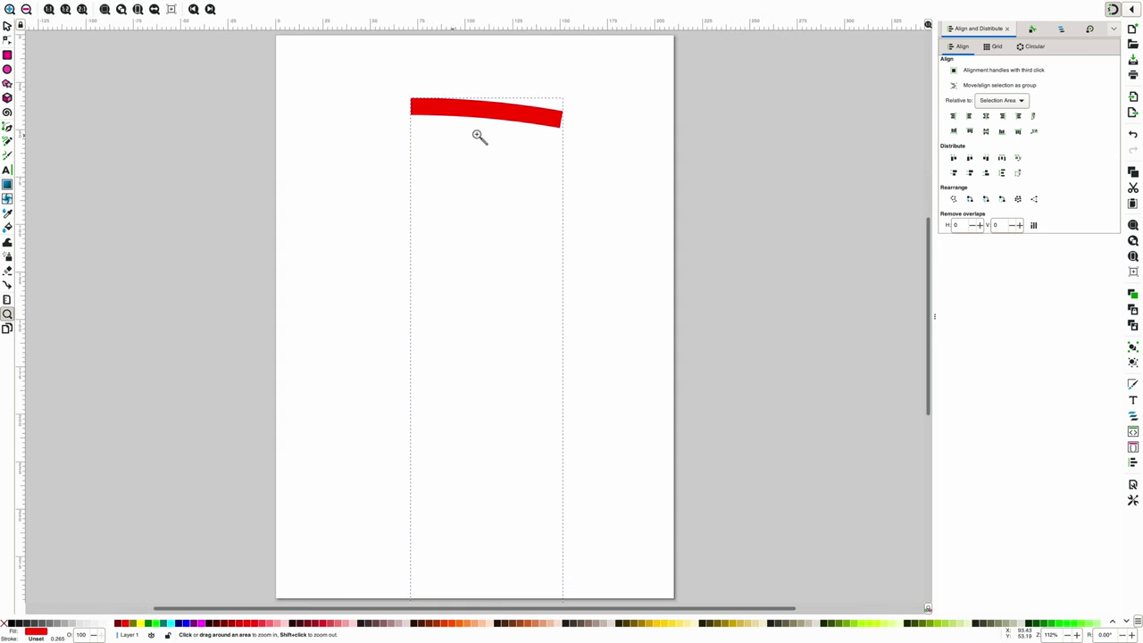
pyautogui.press('s')
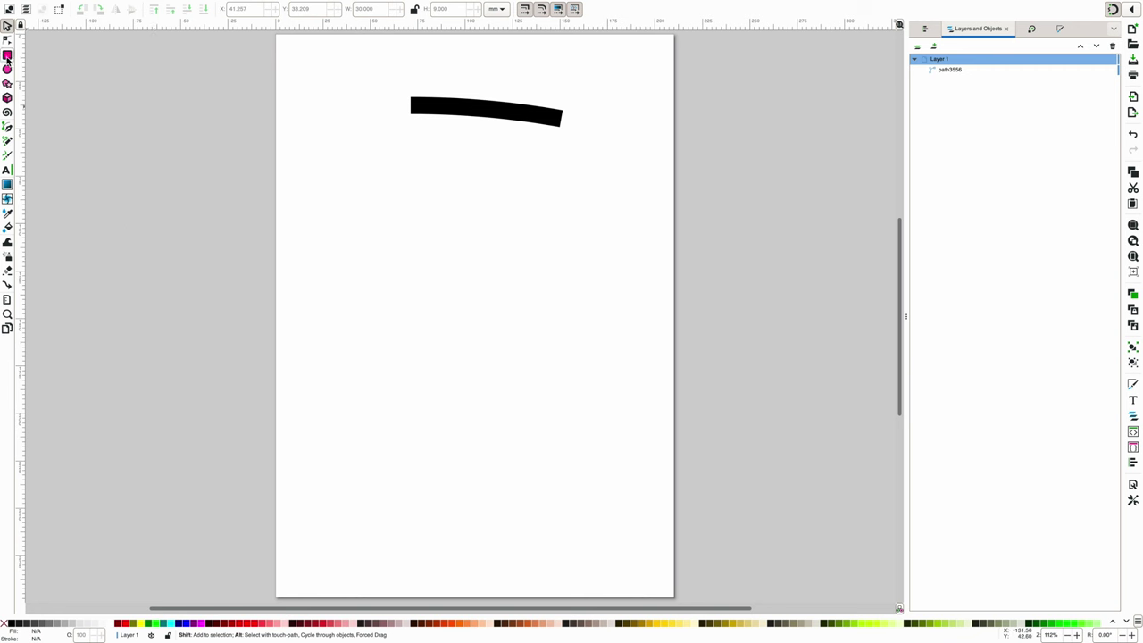
# Step: Draw a 30 × 9 mm rectangle and move it up against the strip's end
pyautogui.click(7, 55)
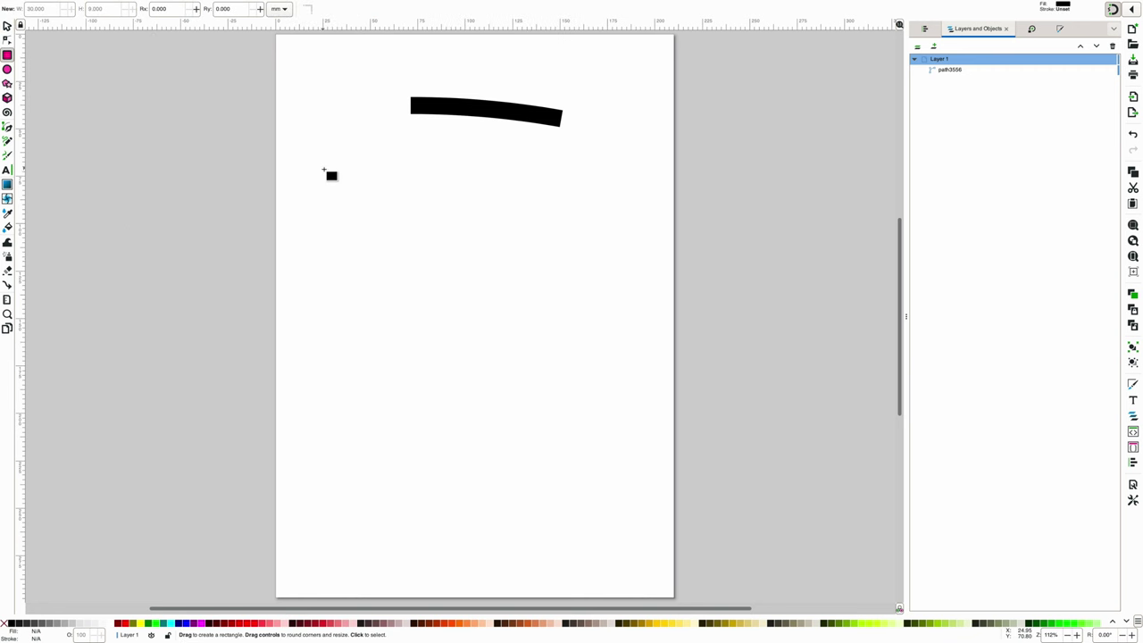
pyautogui.moveTo(324, 169); pyautogui.dragTo(376, 190)
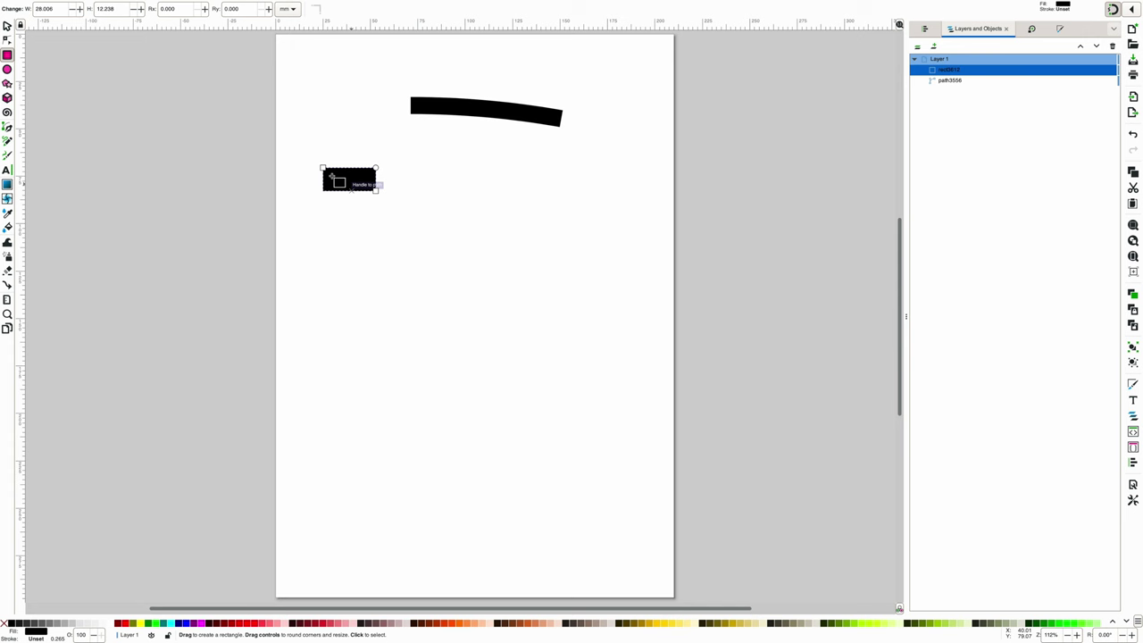
pyautogui.moveTo(66, 9); pyautogui.dragTo(27, 9)
pyautogui.write('30')
pyautogui.press('Tab')
pyautogui.press('Return')
pyautogui.click(6, 27)
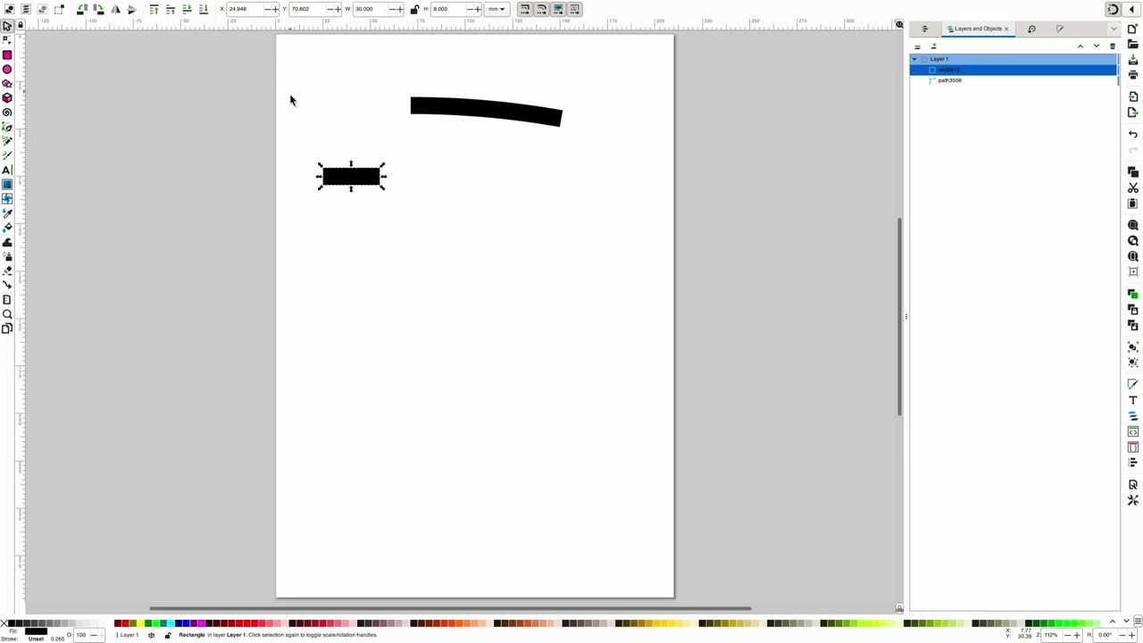
pyautogui.moveTo(355, 186); pyautogui.dragTo(371, 106)
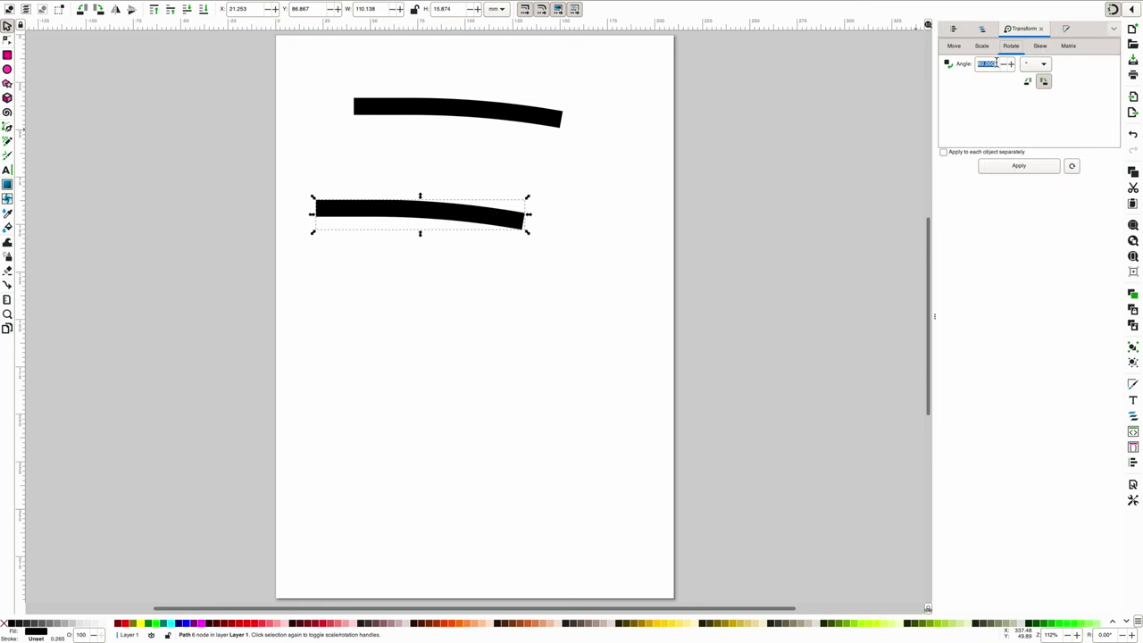
# Step: Rotate the copy 80° upright and reposition both strips up the page
pyautogui.write('80')
pyautogui.press('Return')
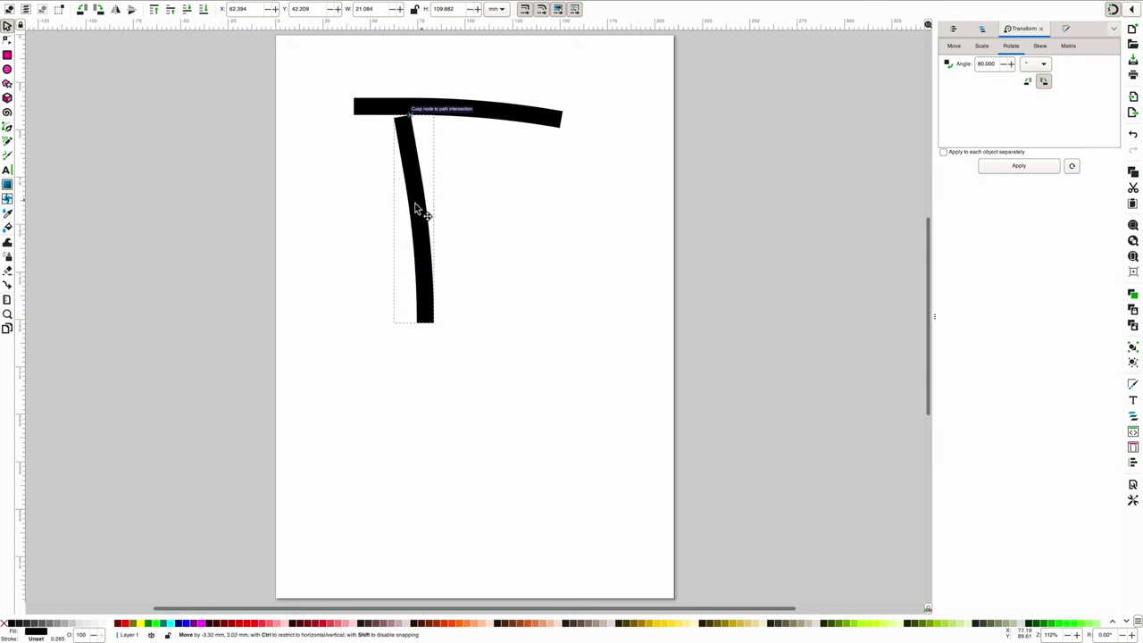
pyautogui.moveTo(421, 212); pyautogui.dragTo(328, 155)
pyautogui.moveTo(411, 111); pyautogui.dragTo(411, 73)
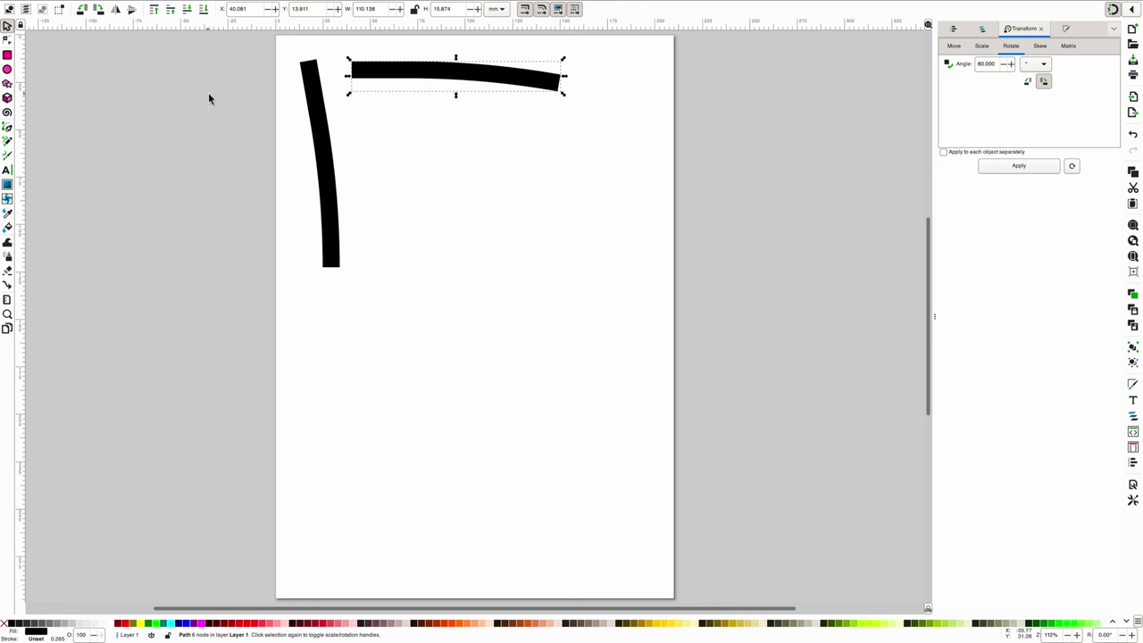
# Step: Draw a 100 mm tall straight rectangle and snap it under the upright curve's end
pyautogui.click(7, 56)
pyautogui.moveTo(379, 288)
pyautogui.mouseDown()
pyautogui.moveTo(402, 373)
pyautogui.moveTo(411, 524)
pyautogui.mouseUp()
pyautogui.tripleClick(59, 9)
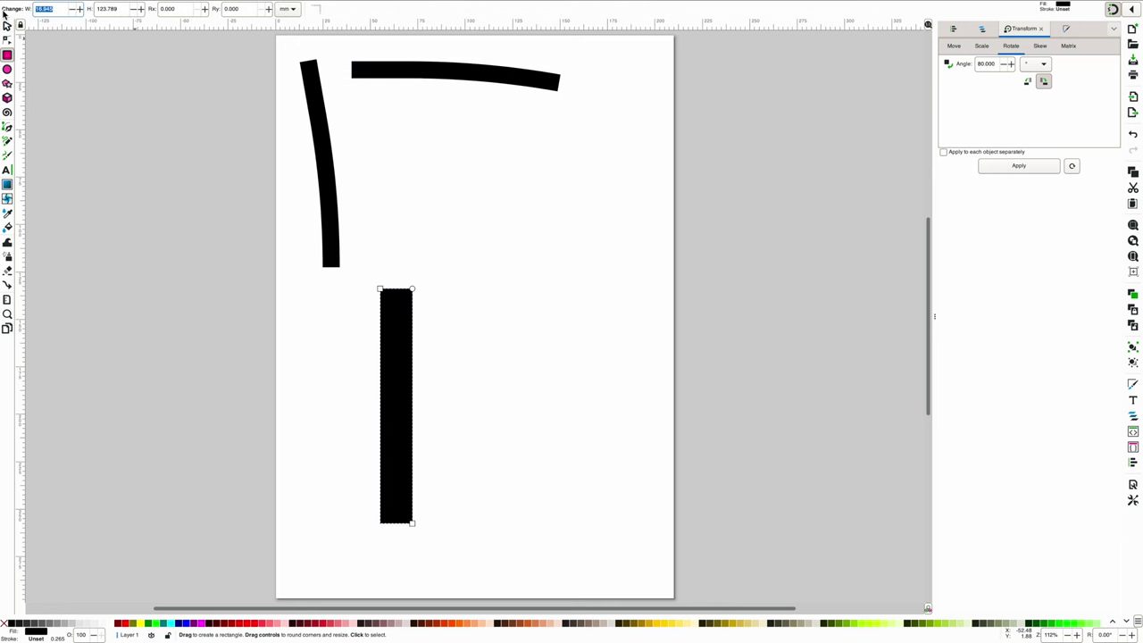
pyautogui.write('8')
pyautogui.press('Tab')
pyautogui.write('100')
pyautogui.press('Return')
pyautogui.press('s')
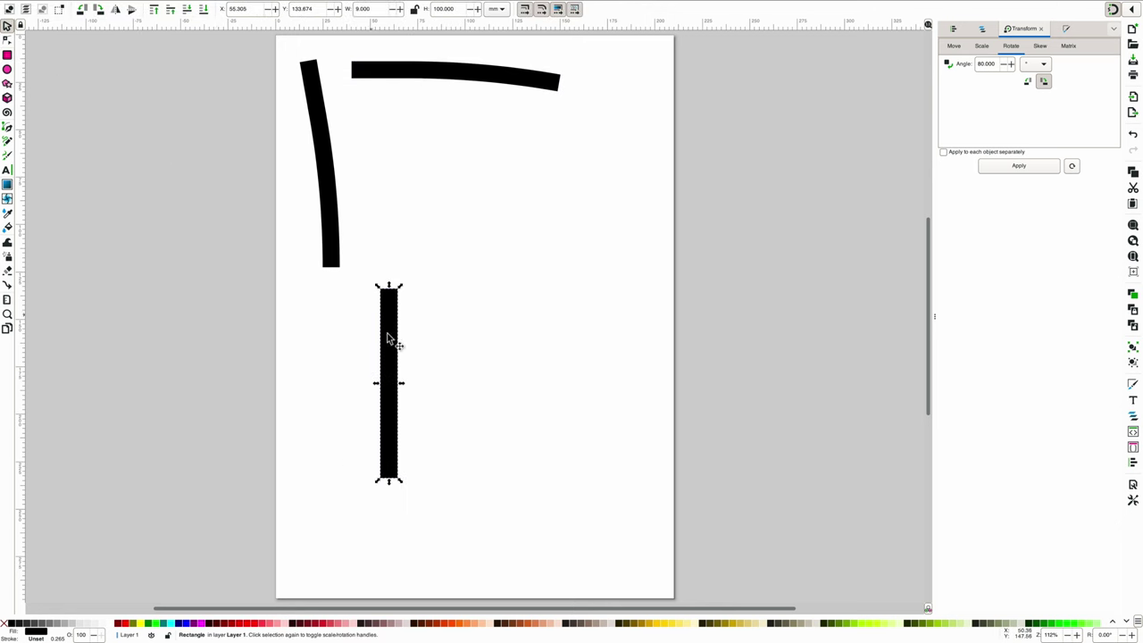
pyautogui.moveTo(388, 348); pyautogui.dragTo(330, 329)
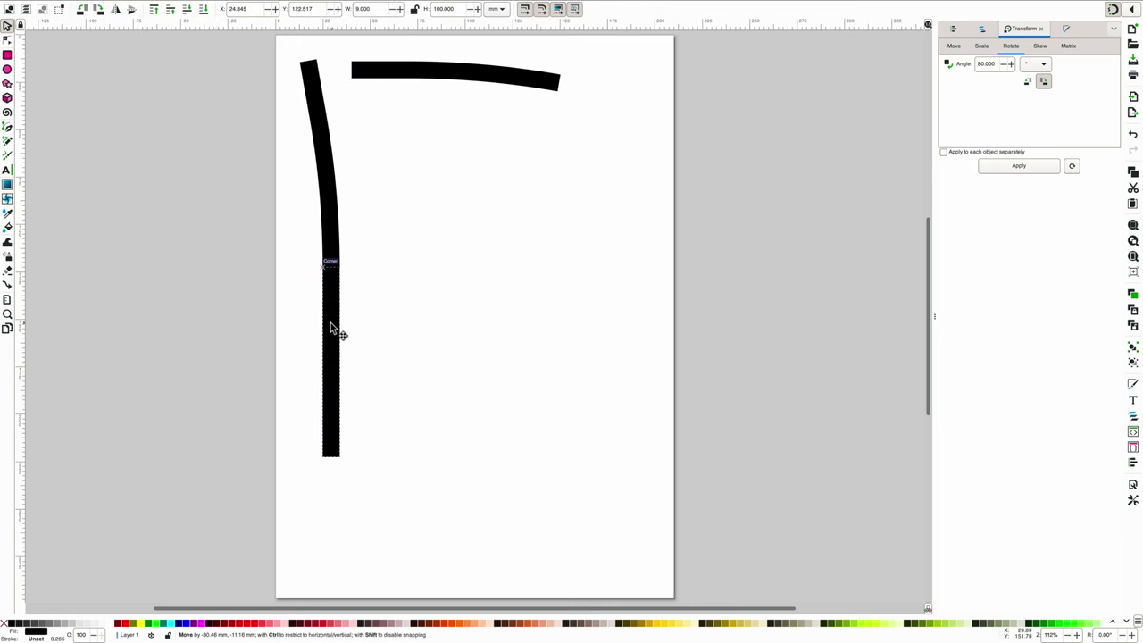
# Step: Union the upright curve with its rectangle and move the merged strip down
pyautogui.keyDown('shift'); pyautogui.click(337, 222); pyautogui.keyUp('shift')
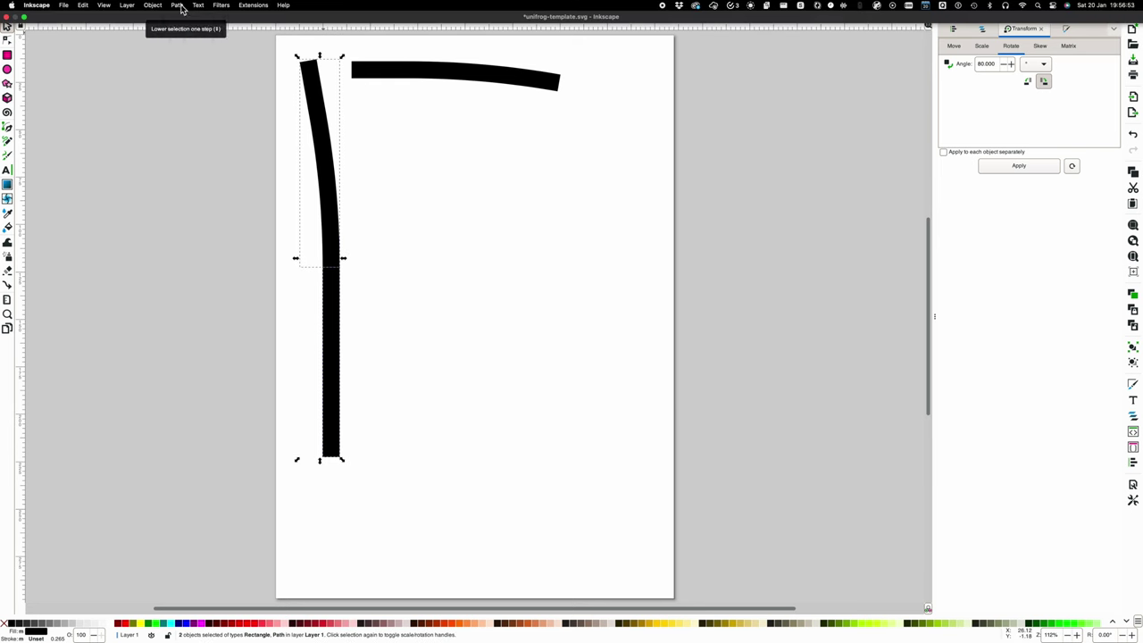
pyautogui.click(210, 11)
pyautogui.click(198, 65)
pyautogui.moveTo(327, 283); pyautogui.dragTo(316, 352)
# Step: Duplicate the horizontal strip, move the copy down, and rotate it 80° upright
pyautogui.rightClick(437, 71)
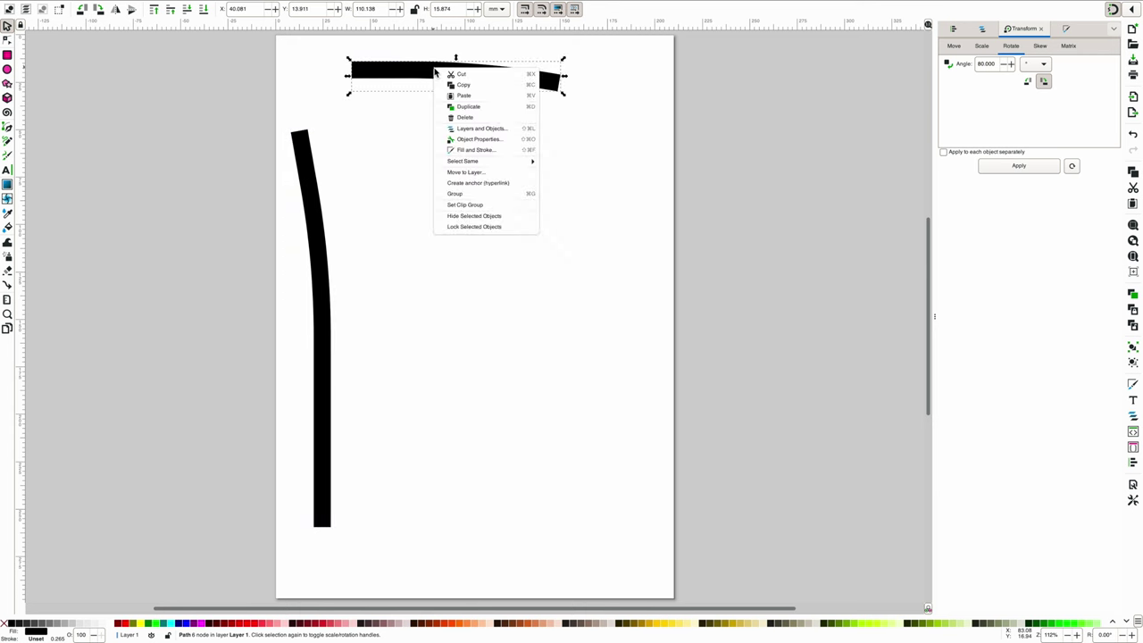
pyautogui.click(439, 93)
pyautogui.moveTo(439, 94)
pyautogui.mouseDown()
pyautogui.moveTo(441, 166)
pyautogui.moveTo(412, 207)
pyautogui.mouseUp()
pyautogui.doubleClick(985, 64)
pyautogui.press('Return')
# Step: Draw a 9 × 150 mm rectangle on the right of the page
pyautogui.press('r')
pyautogui.moveTo(496, 301); pyautogui.dragTo(515, 516)
pyautogui.doubleClick(50, 9)
pyautogui.write('9')
pyautogui.press('Tab')
pyautogui.write('150')
pyautogui.press('Return')
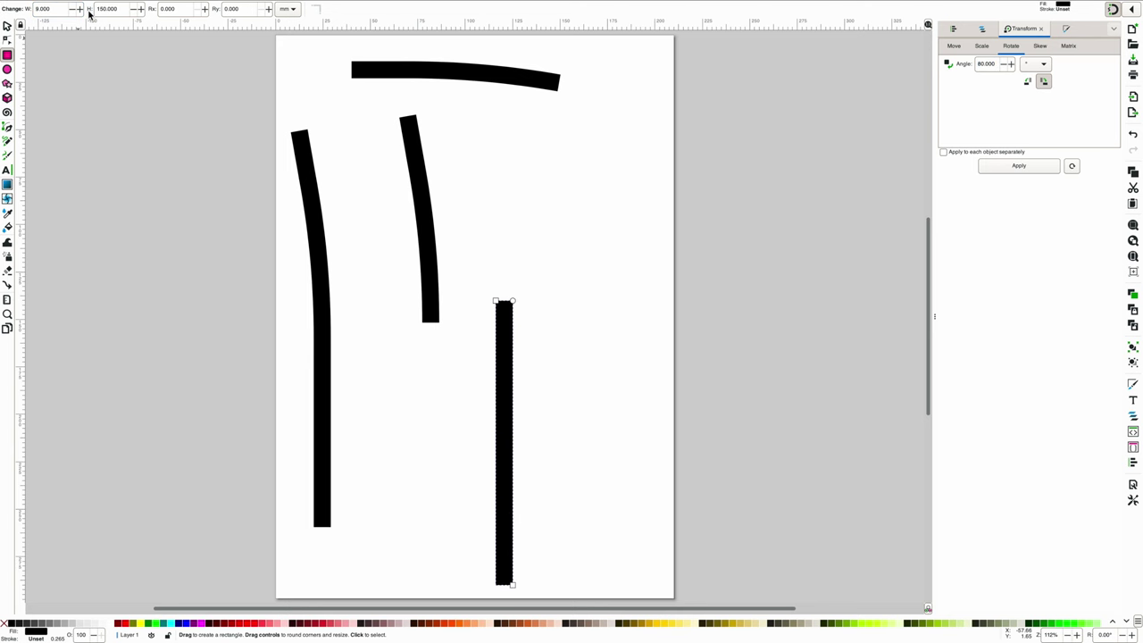
# Step: Snap the 150 mm rectangle under the second upright curve and union them into one strip
pyautogui.press('s')
pyautogui.moveTo(309, 184); pyautogui.dragTo(307, 136)
pyautogui.moveTo(508, 379); pyautogui.dragTo(324, 358)
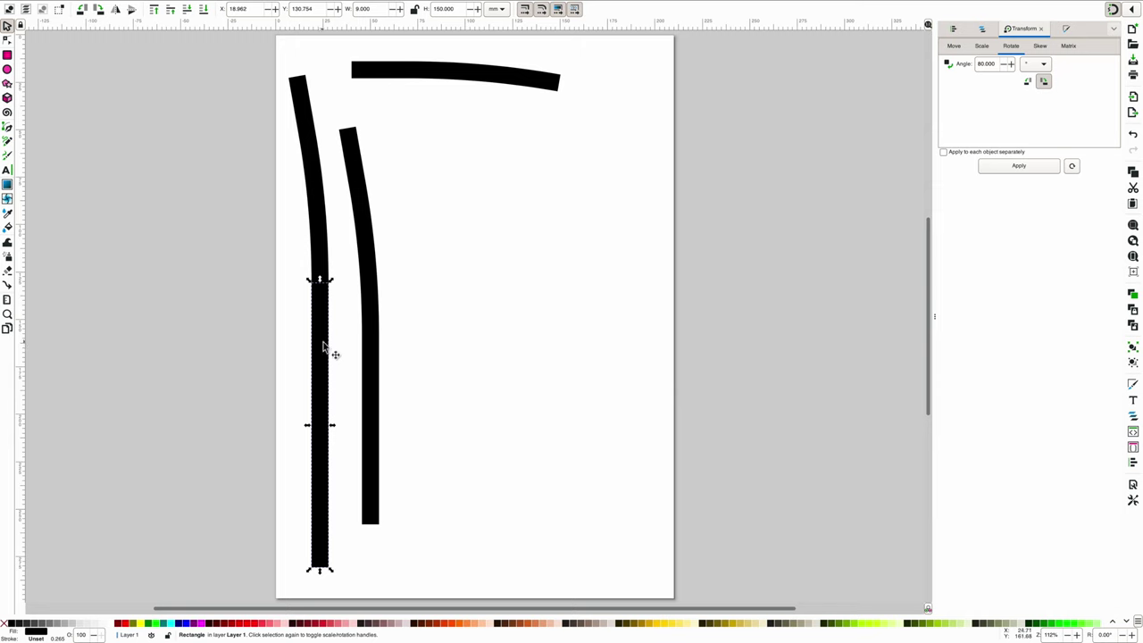
pyautogui.keyDown('shift'); pyautogui.click(326, 237); pyautogui.keyUp('shift')
pyautogui.click(184, 7)
pyautogui.click(211, 77)
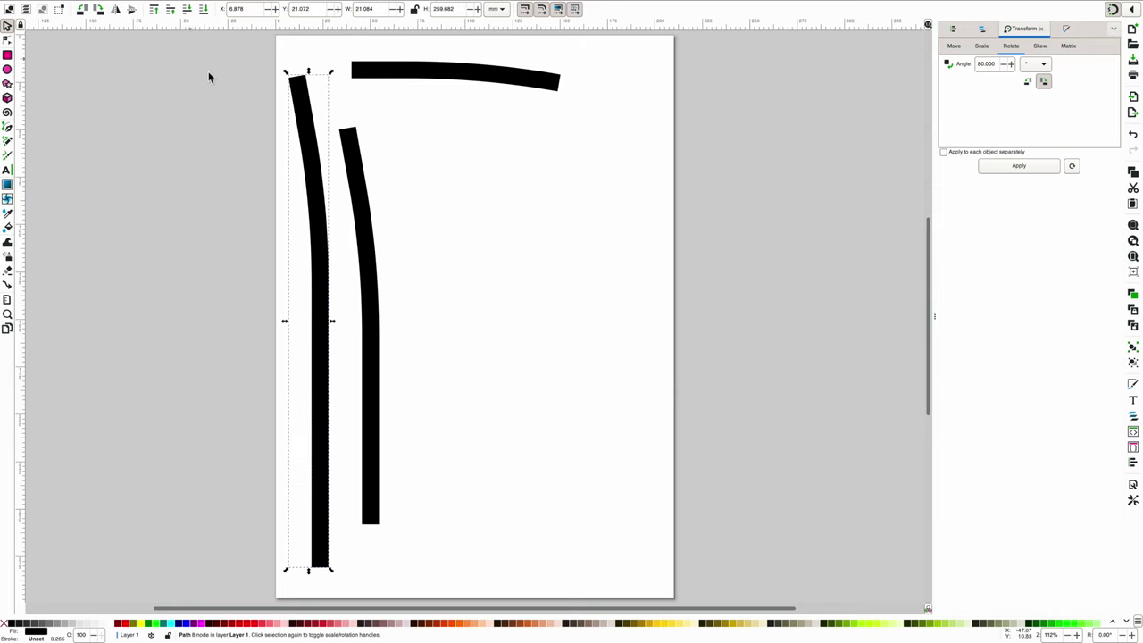
pyautogui.moveTo(376, 270); pyautogui.dragTo(365, 249)
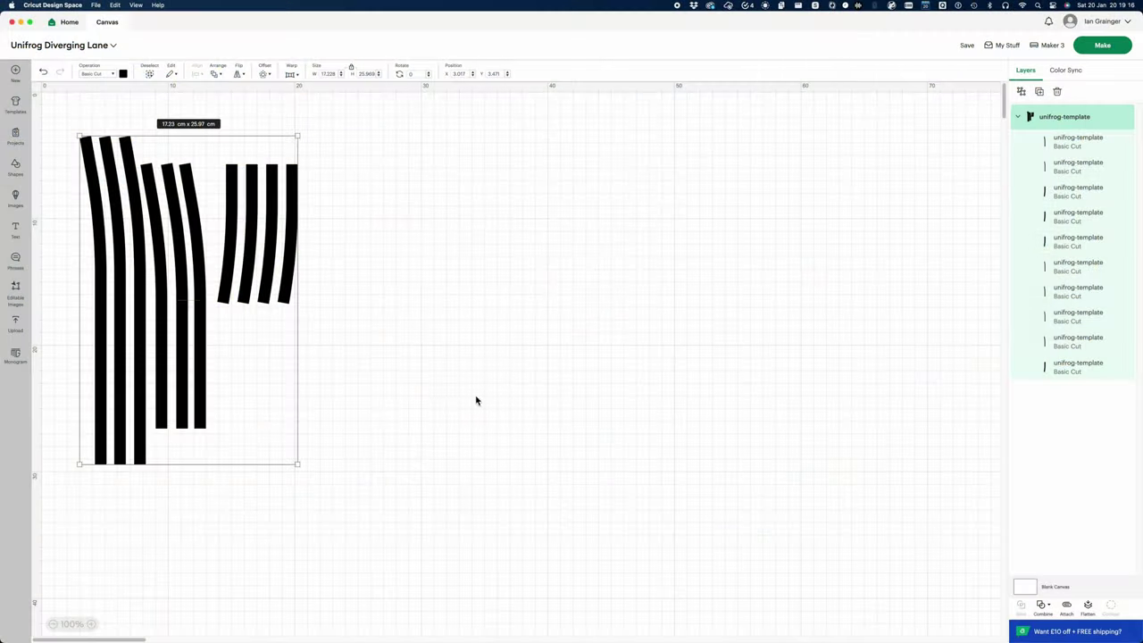
# Step: Attach all strips, go to Make, and set the mat size to 21 × 29.7 cm
pyautogui.click(330, 74)
pyautogui.click(1072, 615)
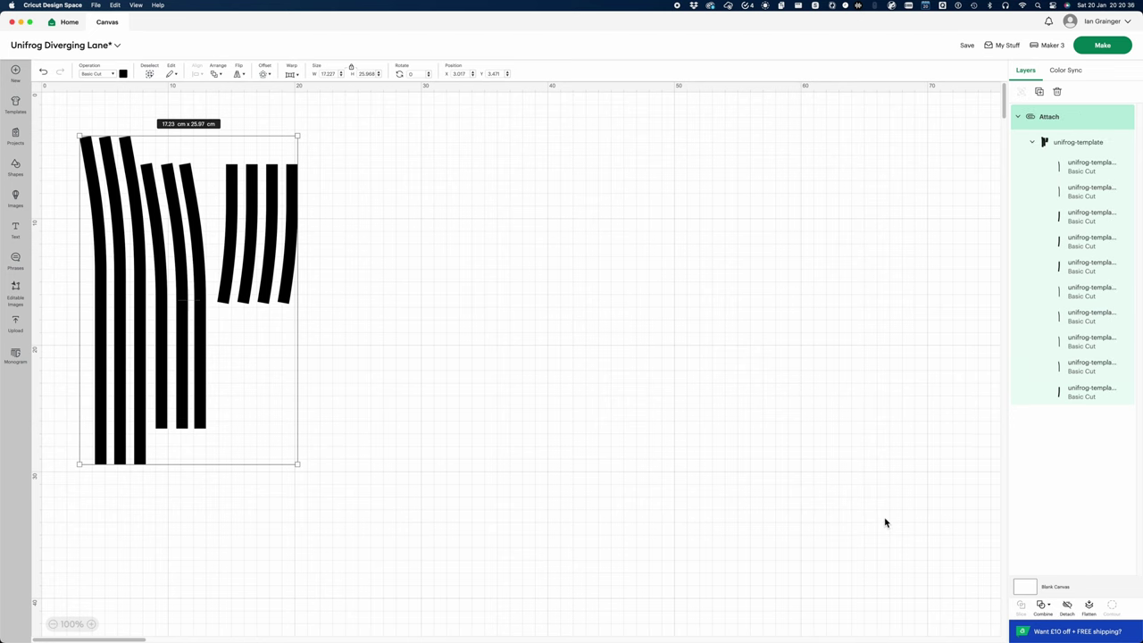
pyautogui.click(1098, 45)
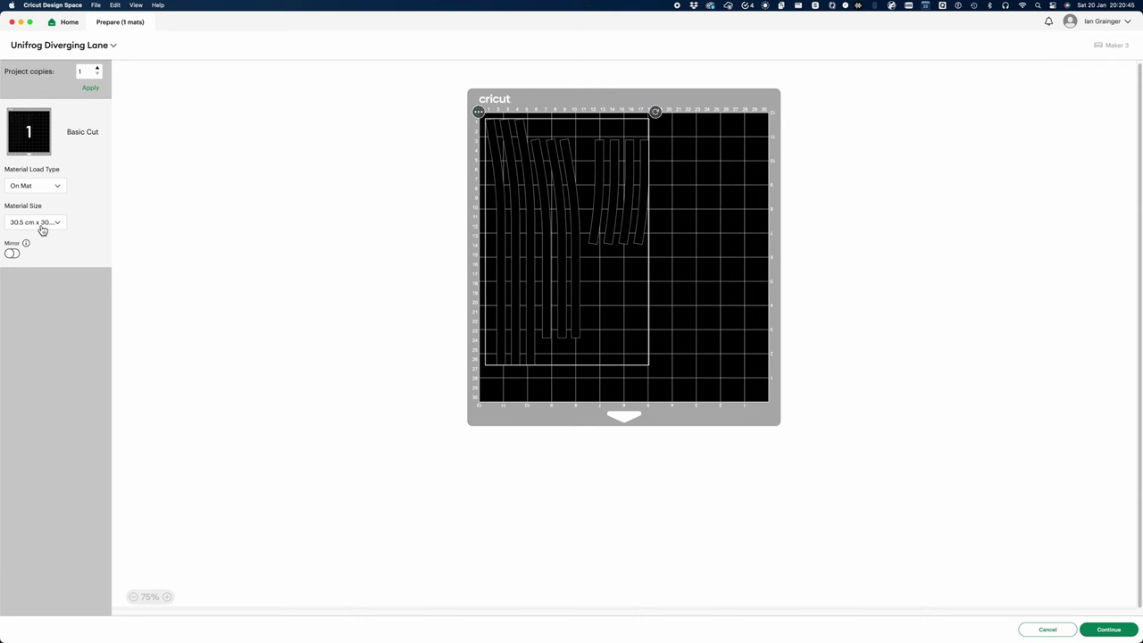
pyautogui.click(42, 229)
pyautogui.click(43, 239)
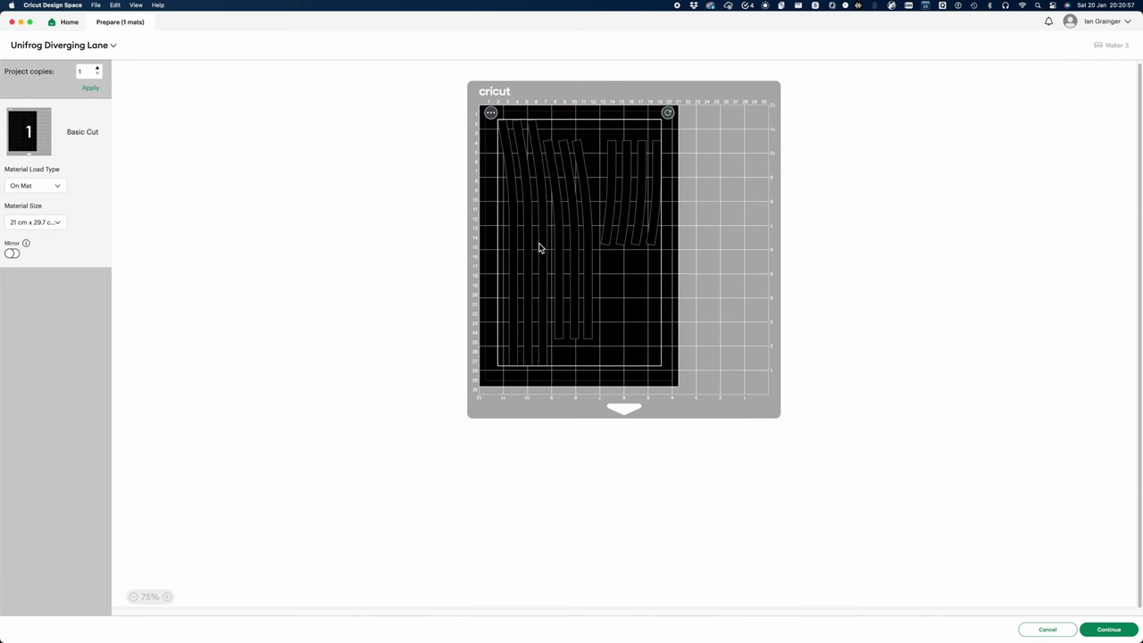
pyautogui.click(1104, 629)
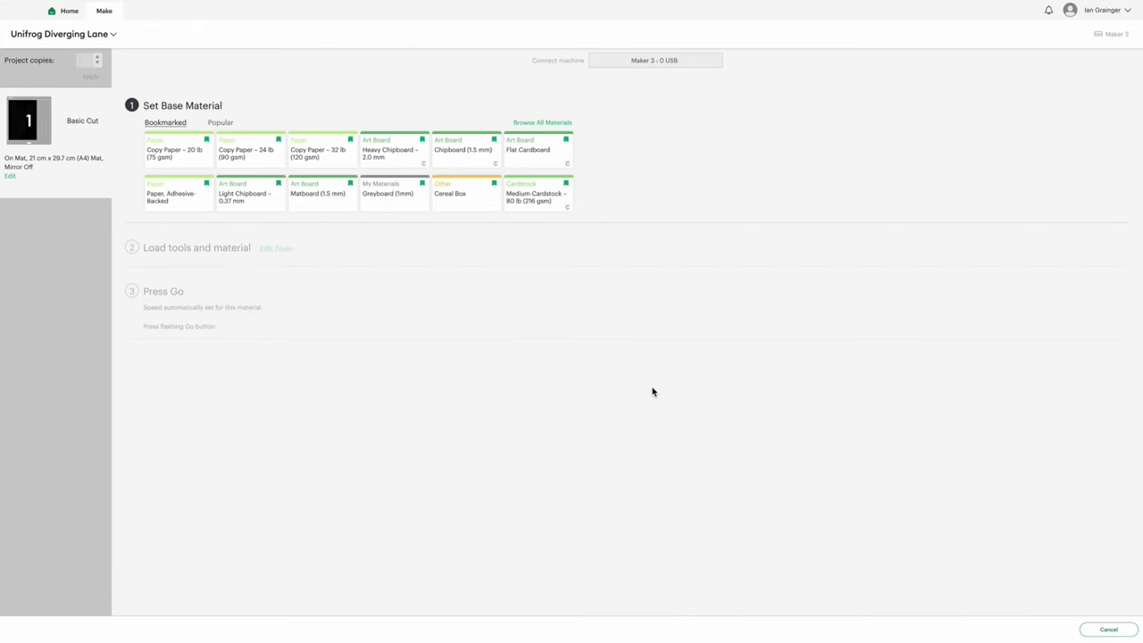
# Step: Choose Heavy Chipboard – 2.0 mm as the base material
pyautogui.click(399, 161)
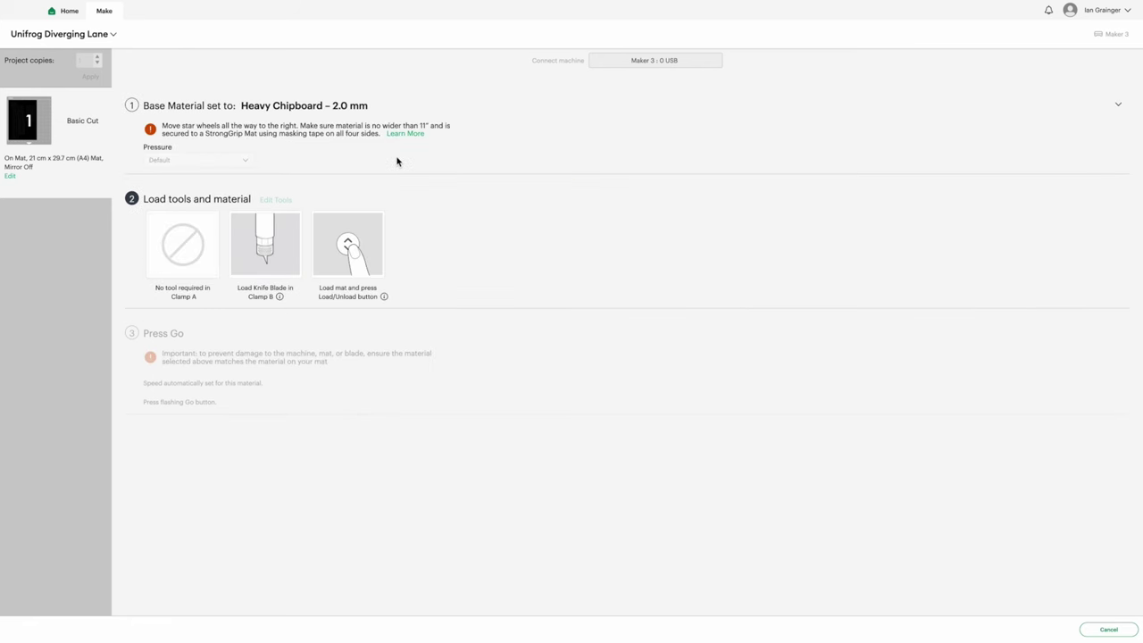